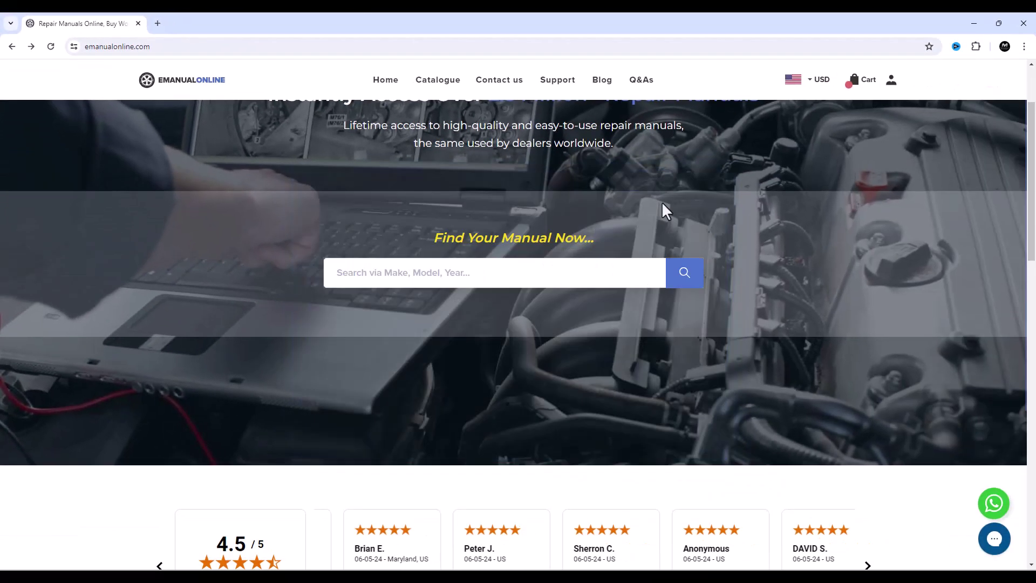
- Search '320d 2011', open the 2011 BMW 320d (E91) Touring manual page and add it to the cart
click(1035, 582)
text(320d)
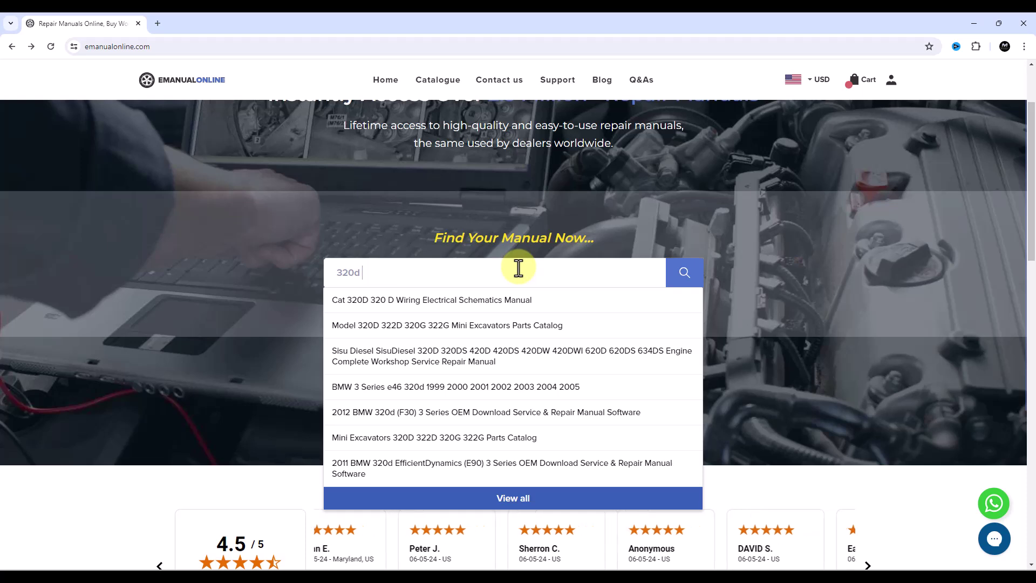
text( 2011)
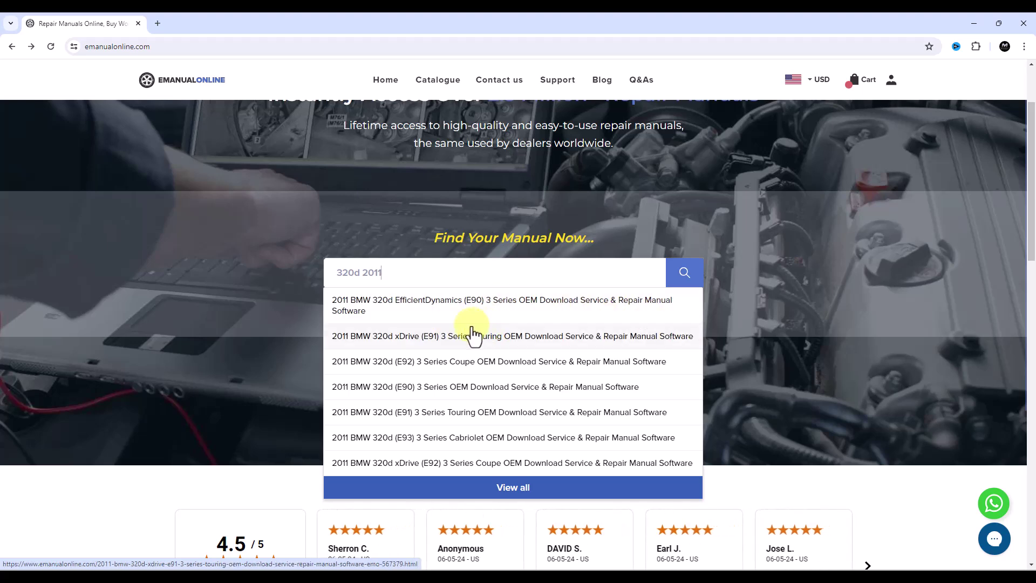
click(440, 416)
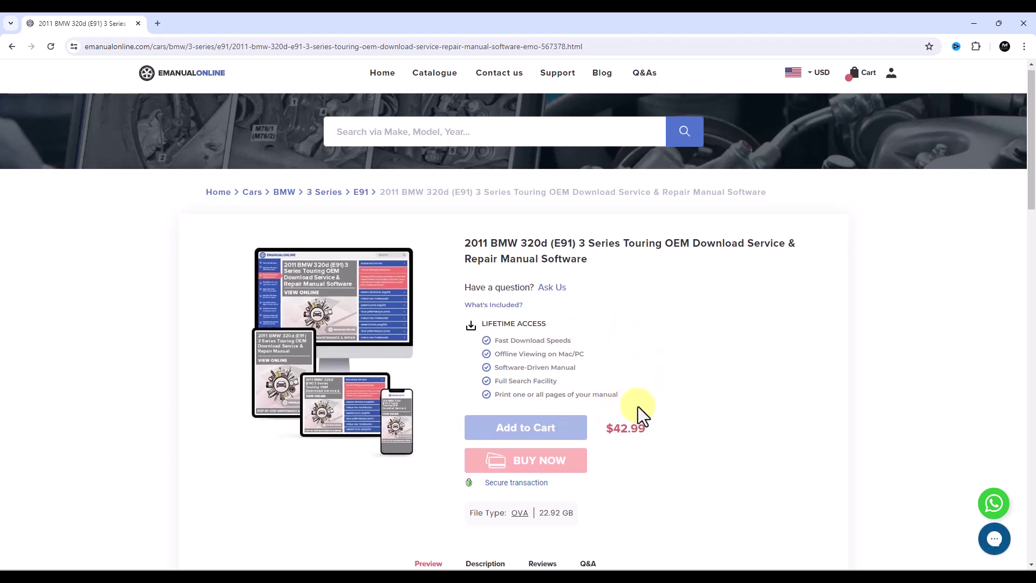
scroll(638, 406, down, 2)
click(541, 327)
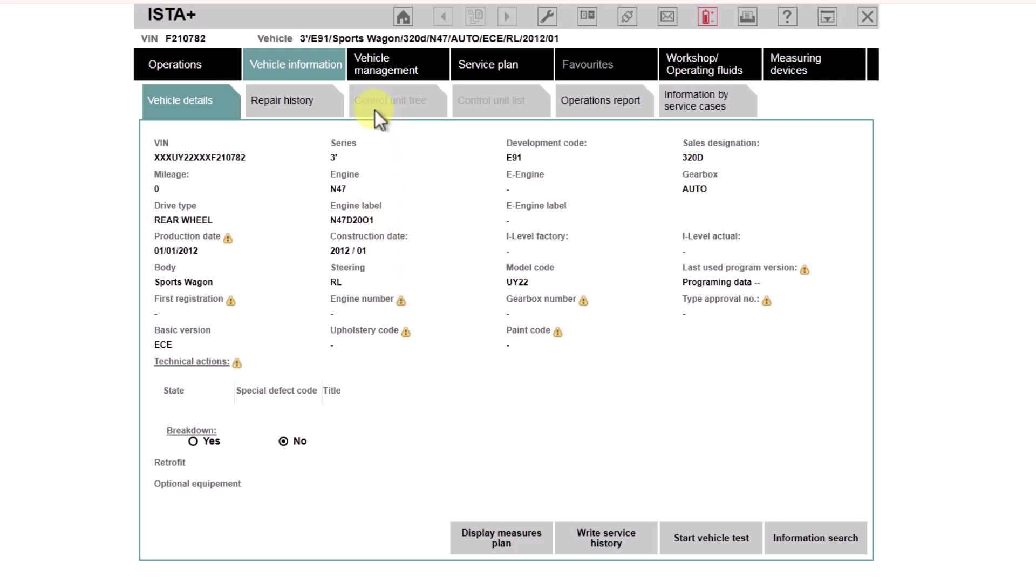
- Go to Vehicle management › Troubleshooting › Function Structure for the loaded E91 320d
click(373, 69)
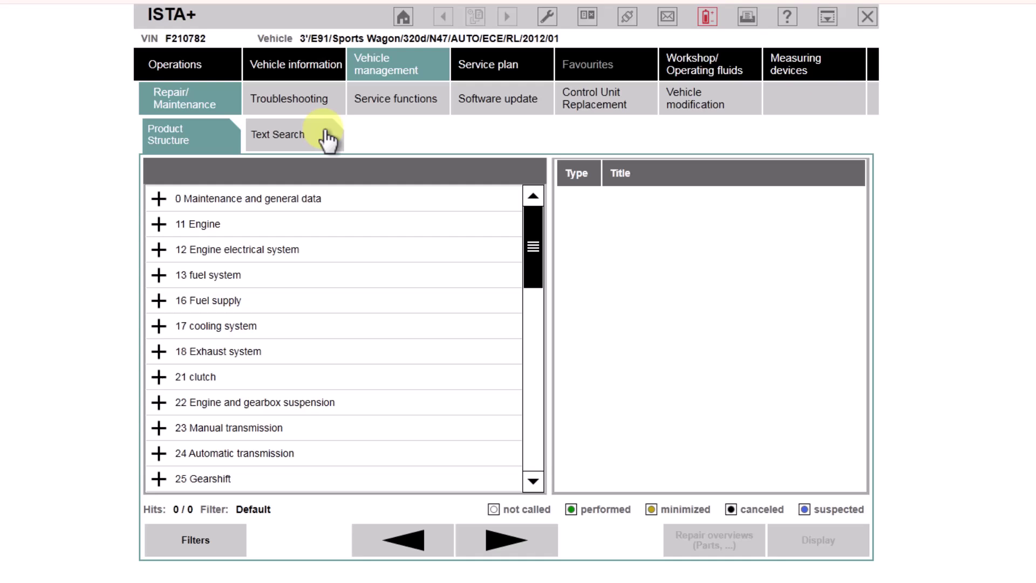
click(293, 101)
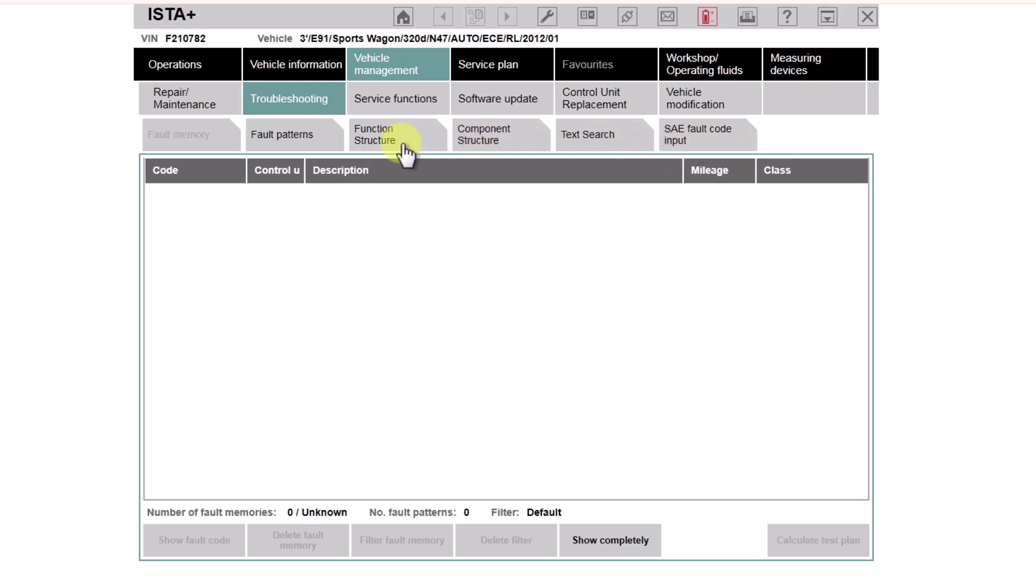
click(377, 141)
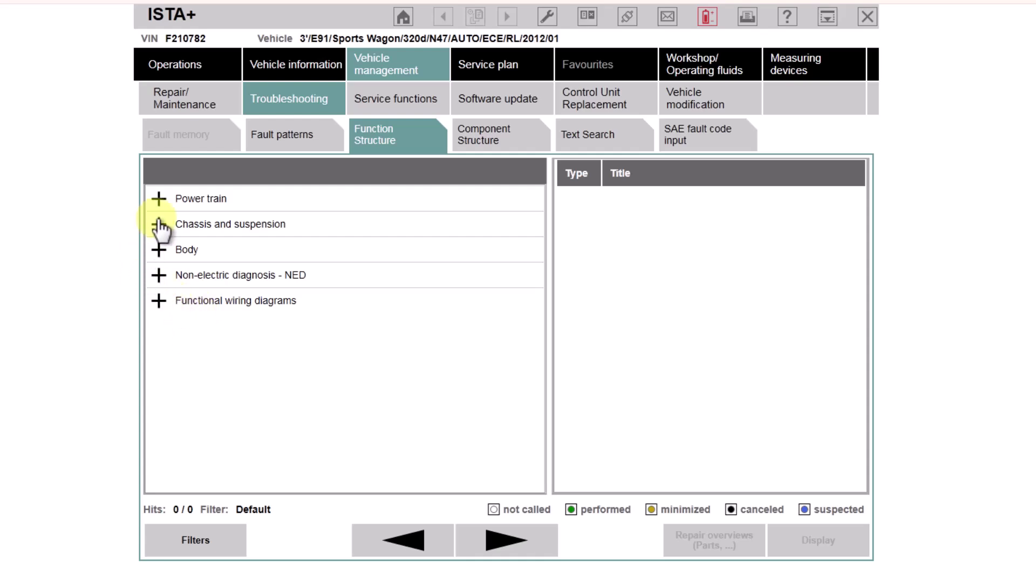
- Expand Power train › Diesel electronics DDE7 › Air mass system › Exhaust-gas recirculation control
click(159, 199)
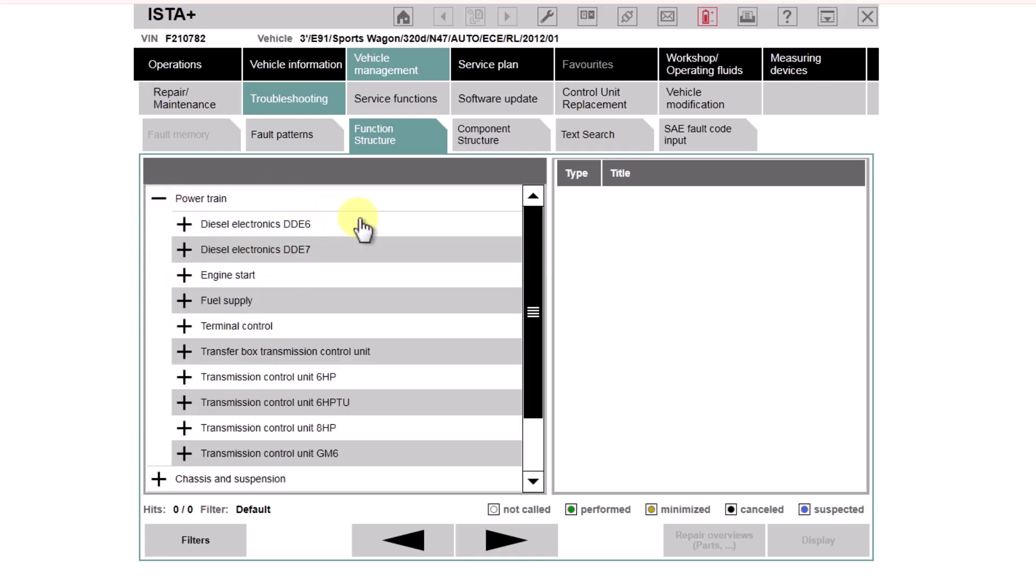
click(184, 251)
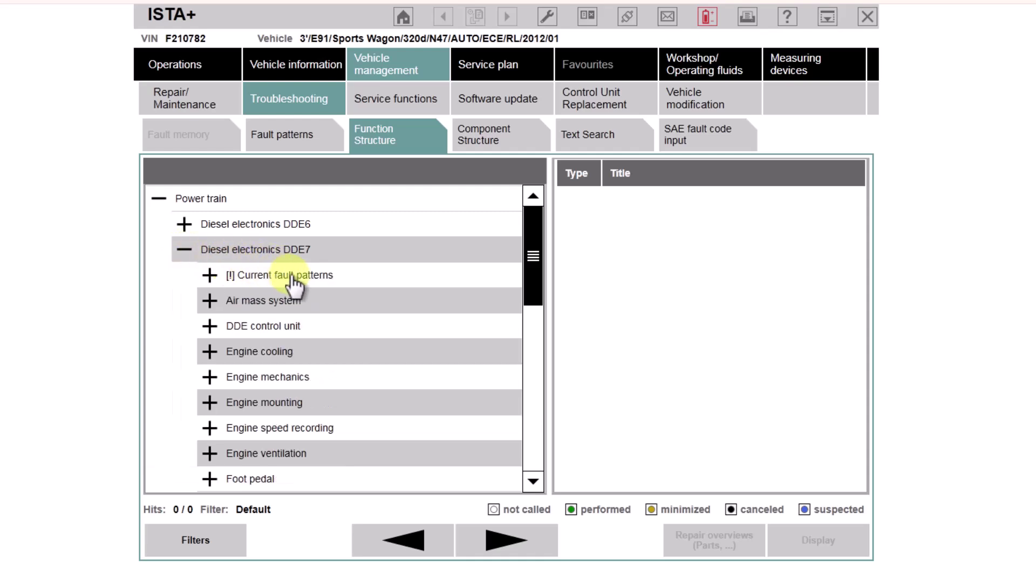
scroll(278, 318, down, 1)
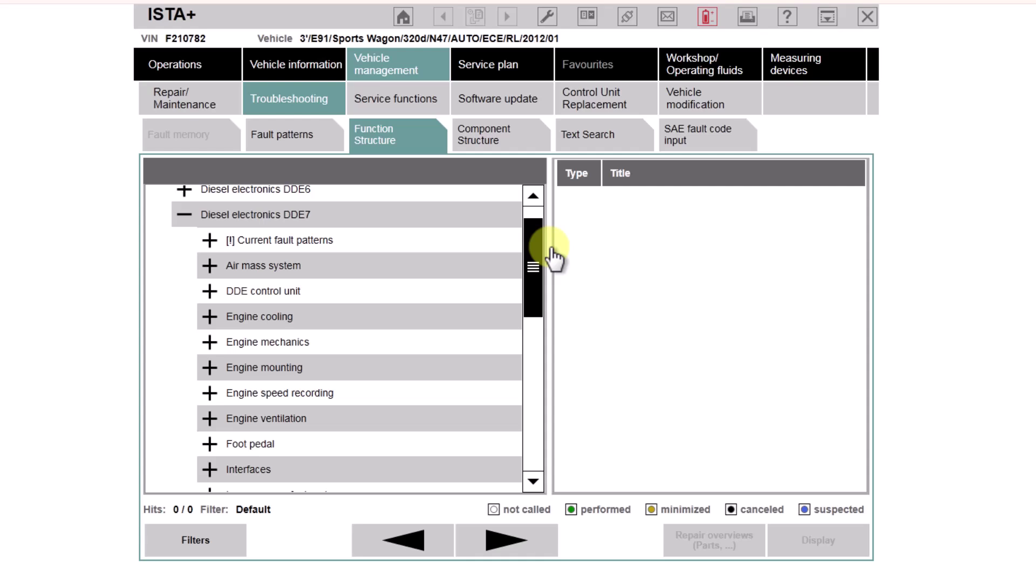
drag(536, 275, 536, 234)
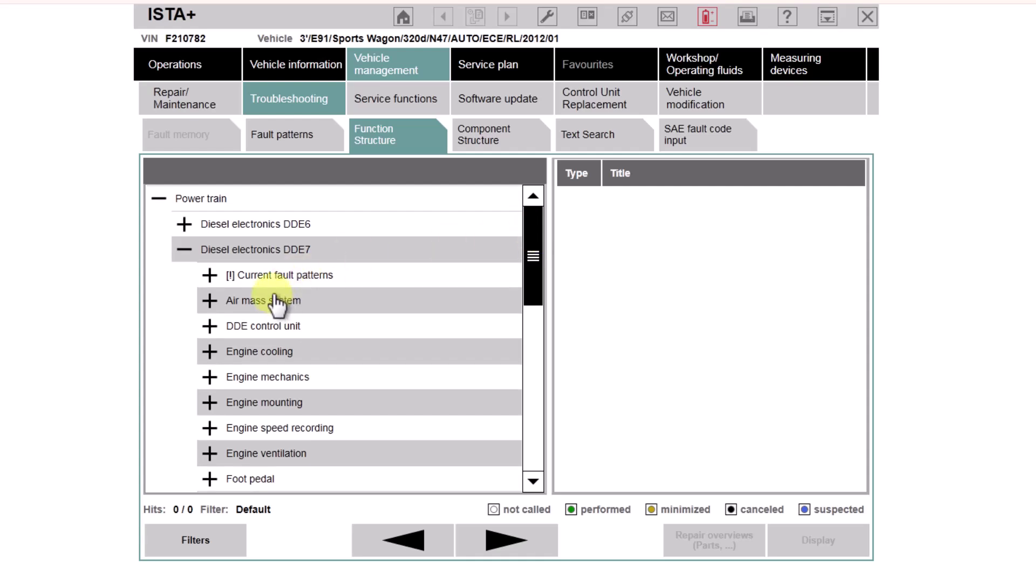
click(209, 300)
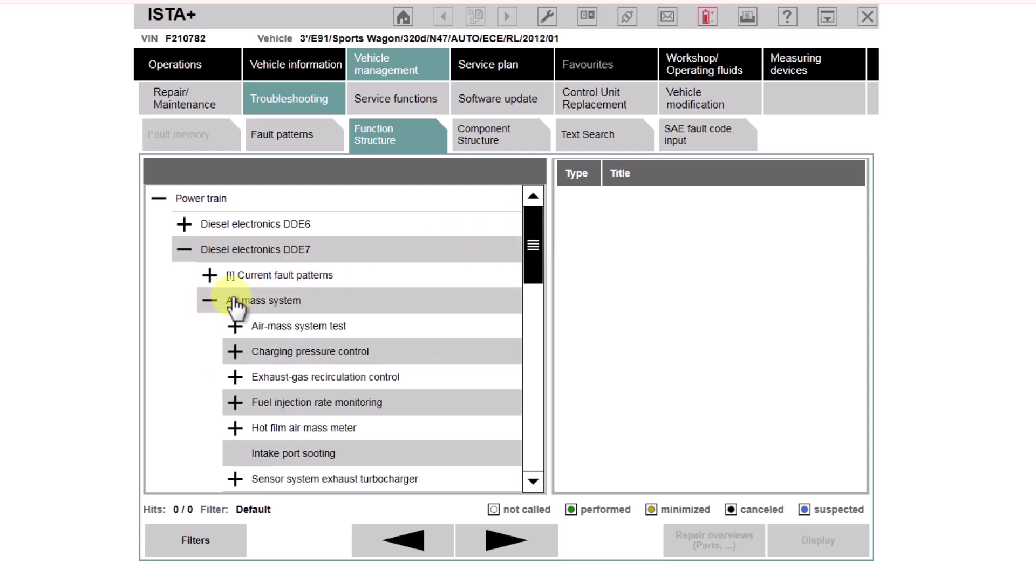
mouse_move(534, 250)
mouse_down()
mouse_move(540, 278)
mouse_move(537, 259)
mouse_up()
click(234, 287)
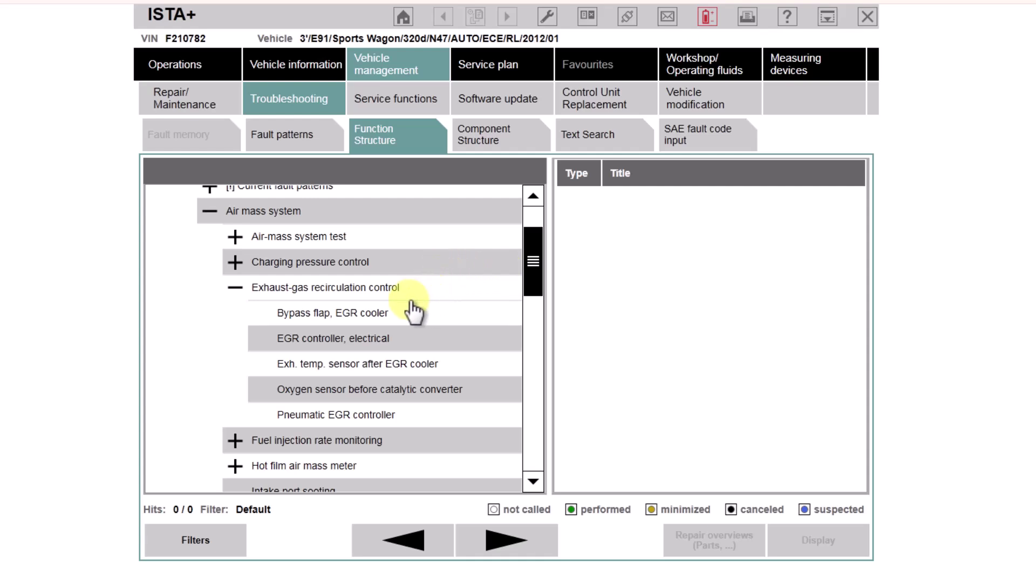
- List the documents for the EGR controllers, then all 11 Exhaust-gas recirculation control hits
click(329, 341)
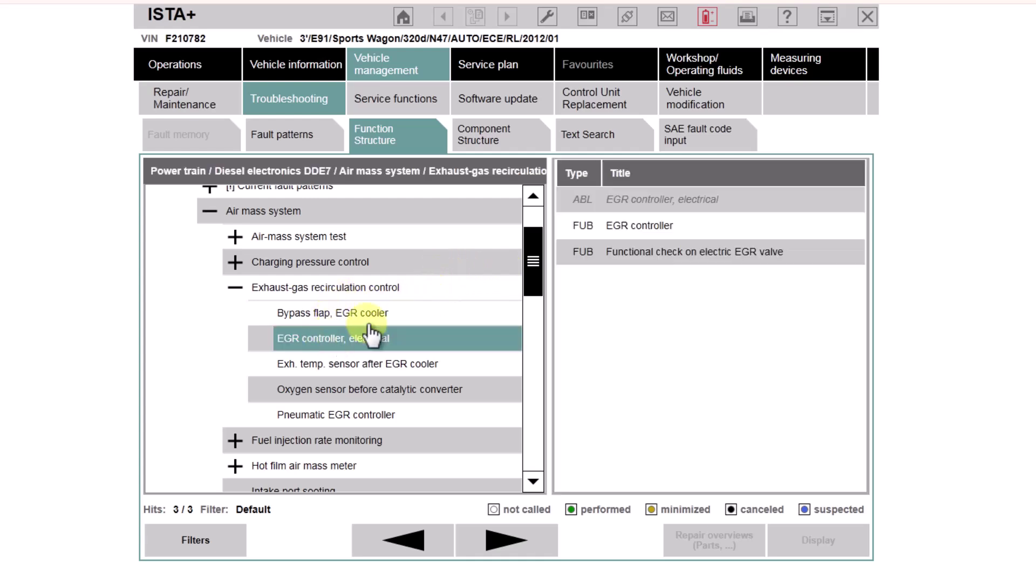
click(337, 417)
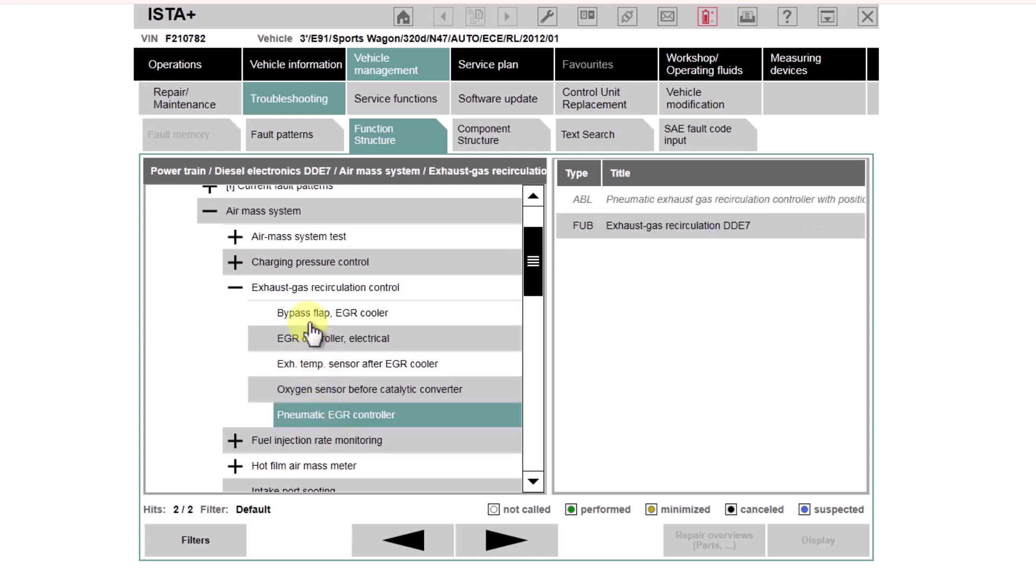
click(312, 286)
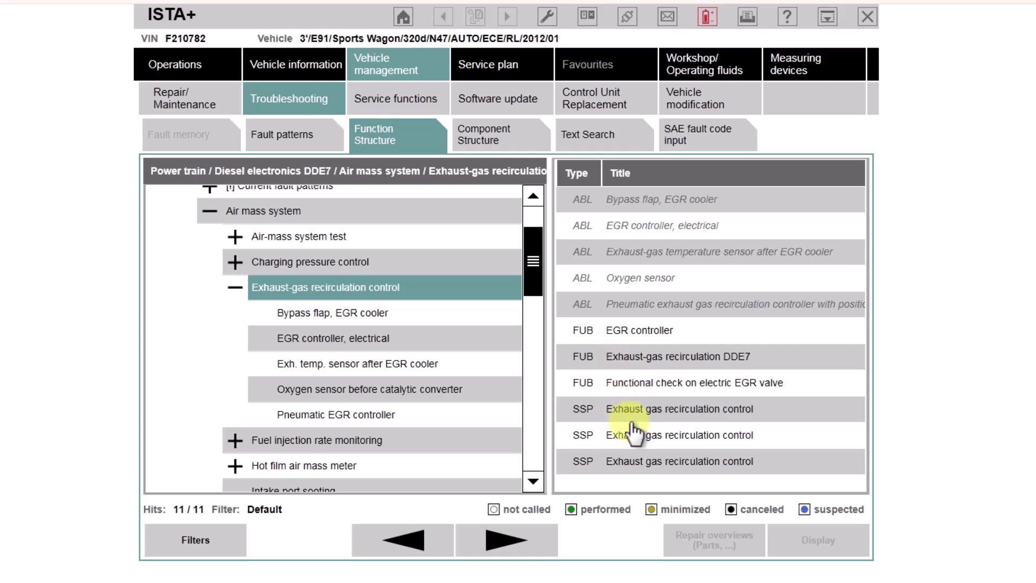
- Open the first SSP 'Exhaust gas recirculation control' wiring diagram from the Title list
click(651, 410)
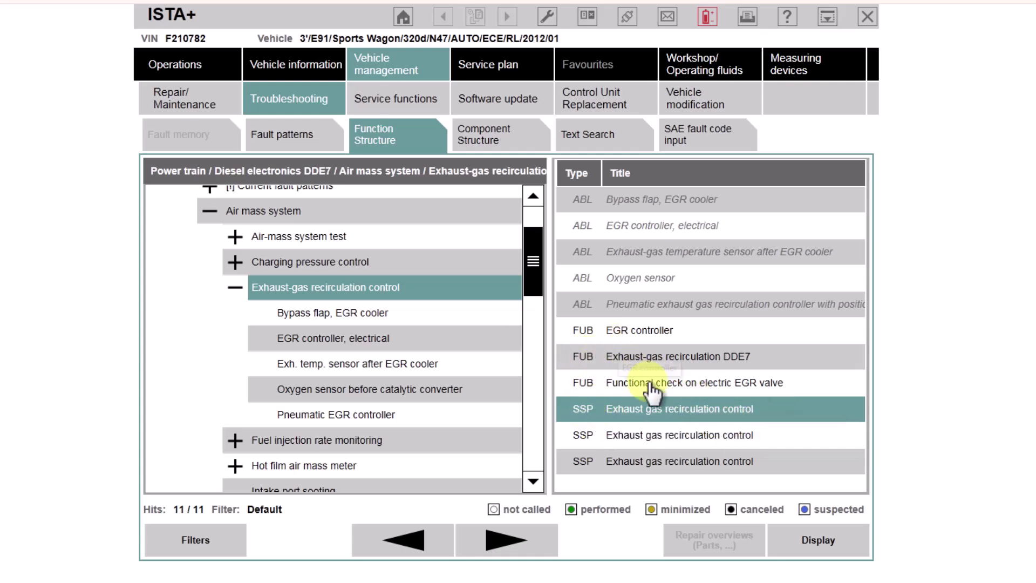
double_click(632, 413)
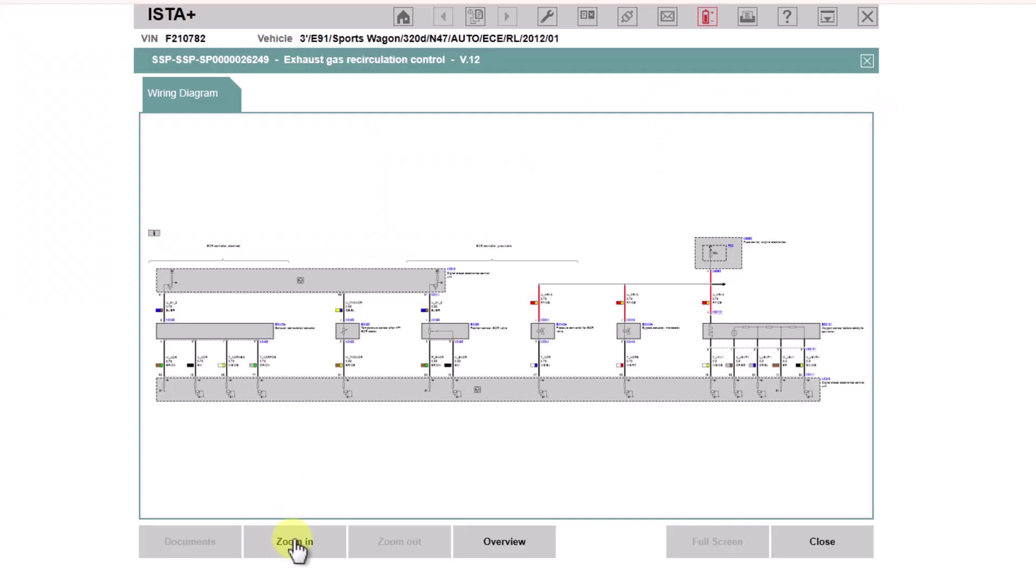
- Zoom into the EGR wiring diagram and pan to the left-hand sensor circuits
click(296, 548)
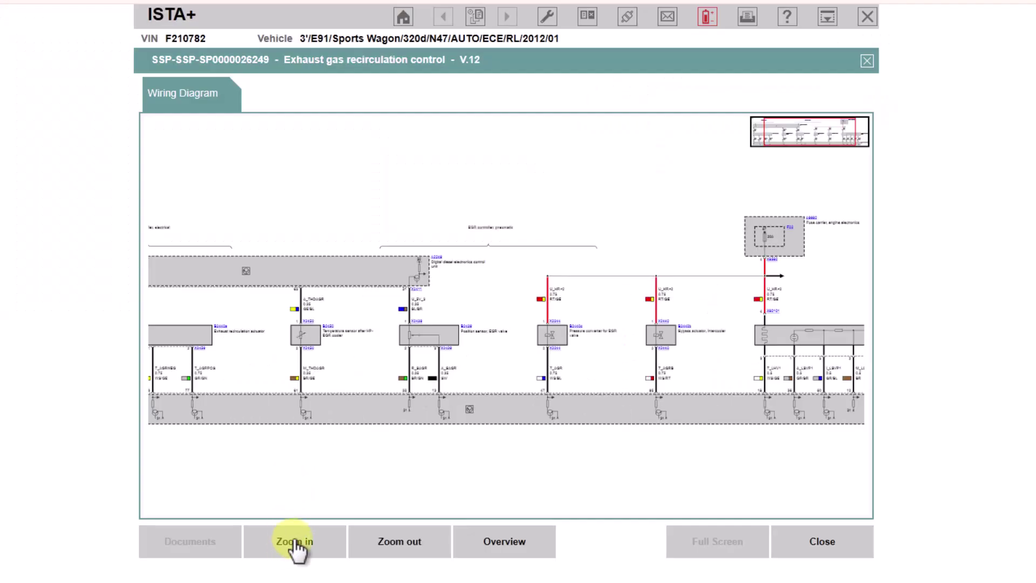
click(296, 547)
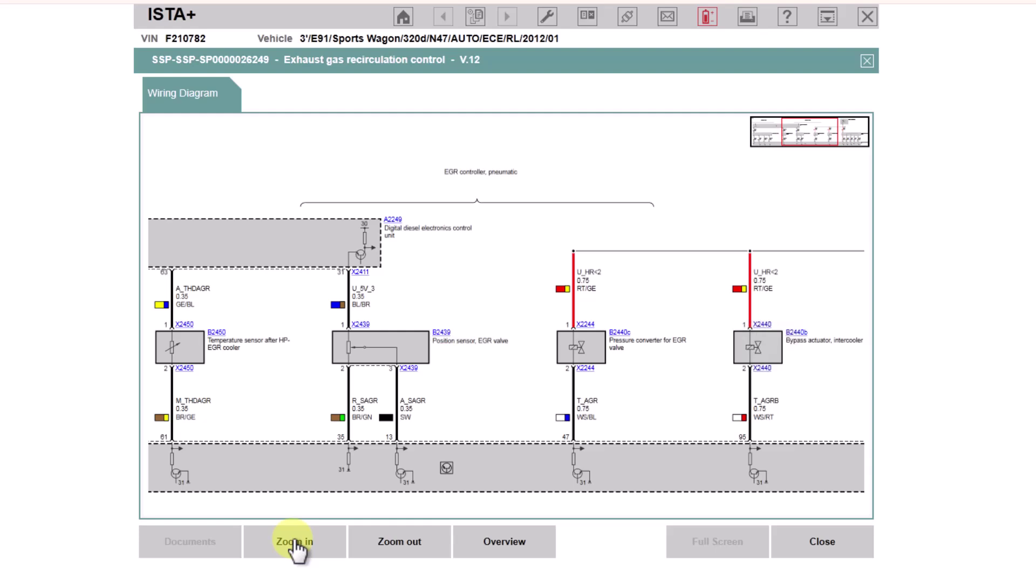
click(296, 548)
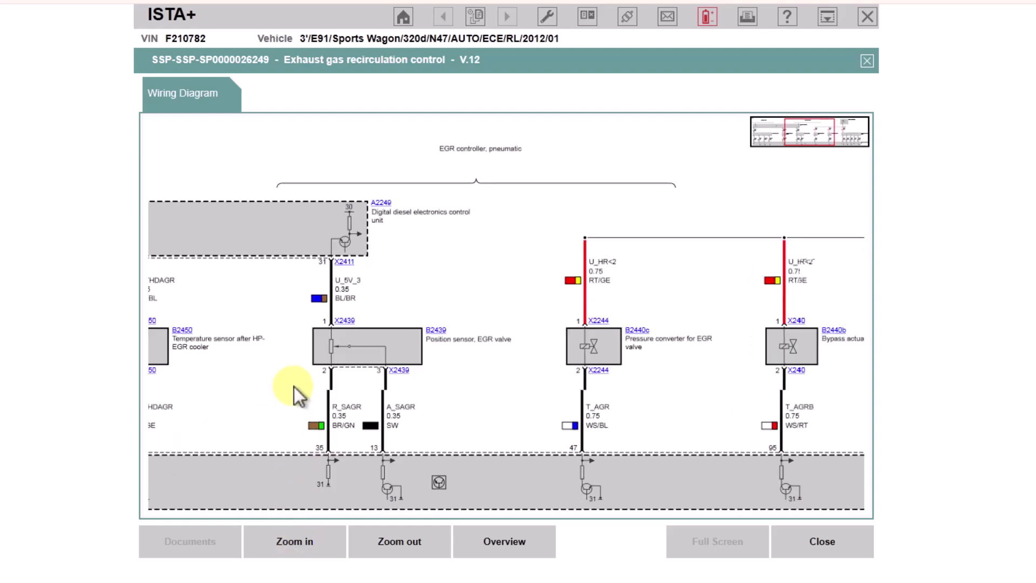
drag(345, 371, 464, 374)
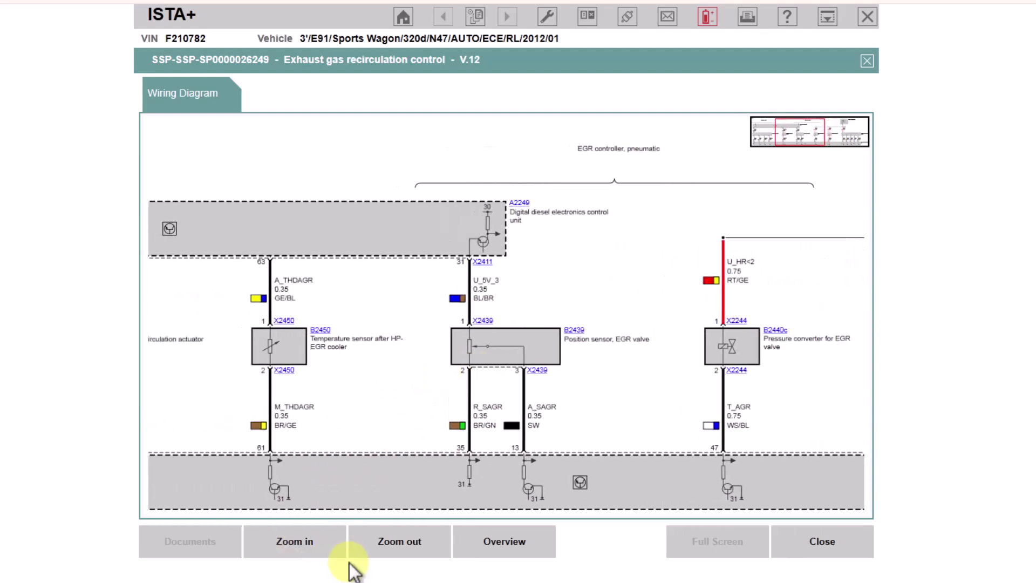
click(393, 551)
click(315, 550)
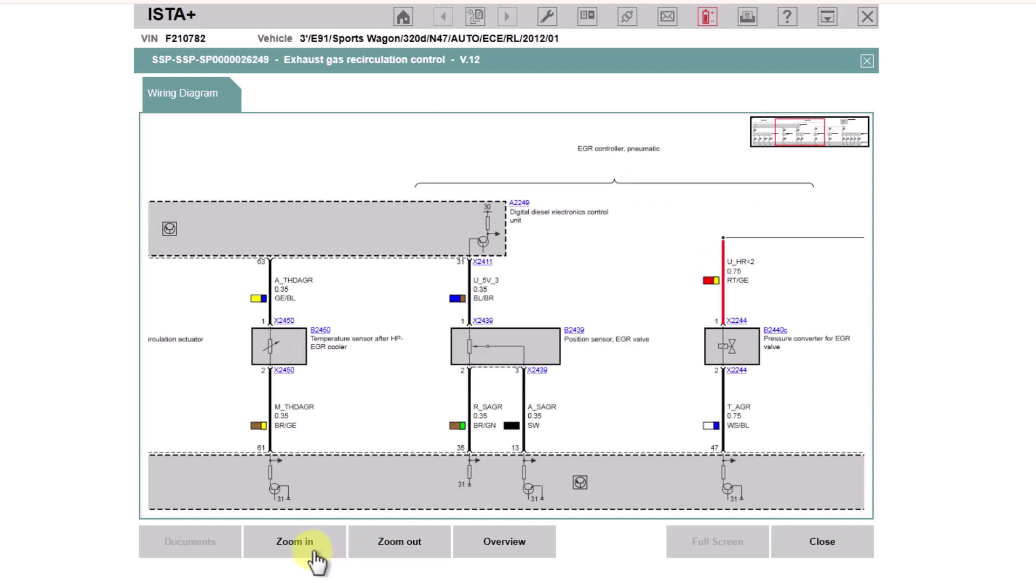
click(314, 551)
- Pan to component B2440a's full connector row and bring up the diagram Overview
drag(354, 439, 384, 368)
drag(348, 402, 529, 390)
drag(383, 397, 549, 397)
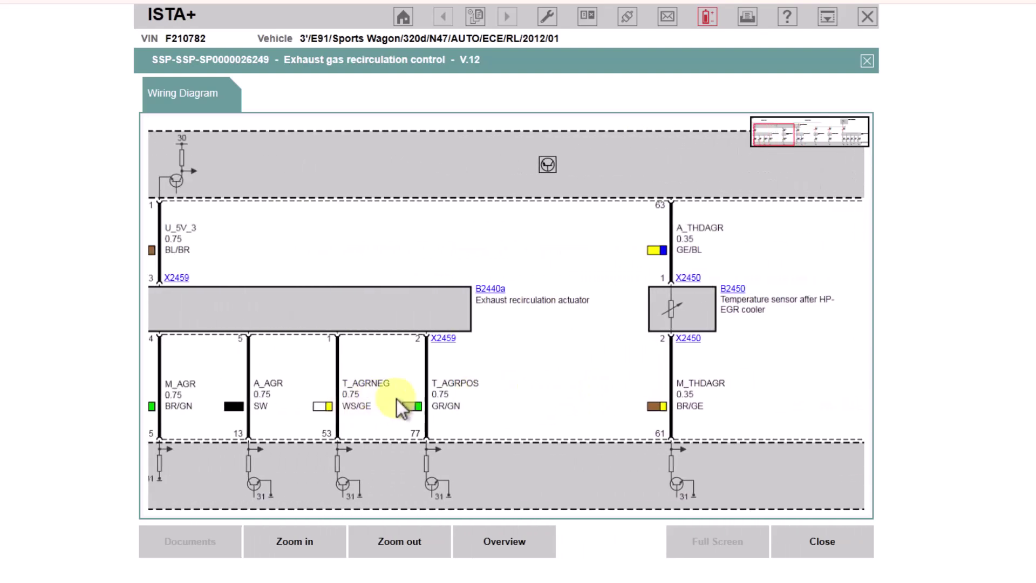
drag(396, 399, 441, 388)
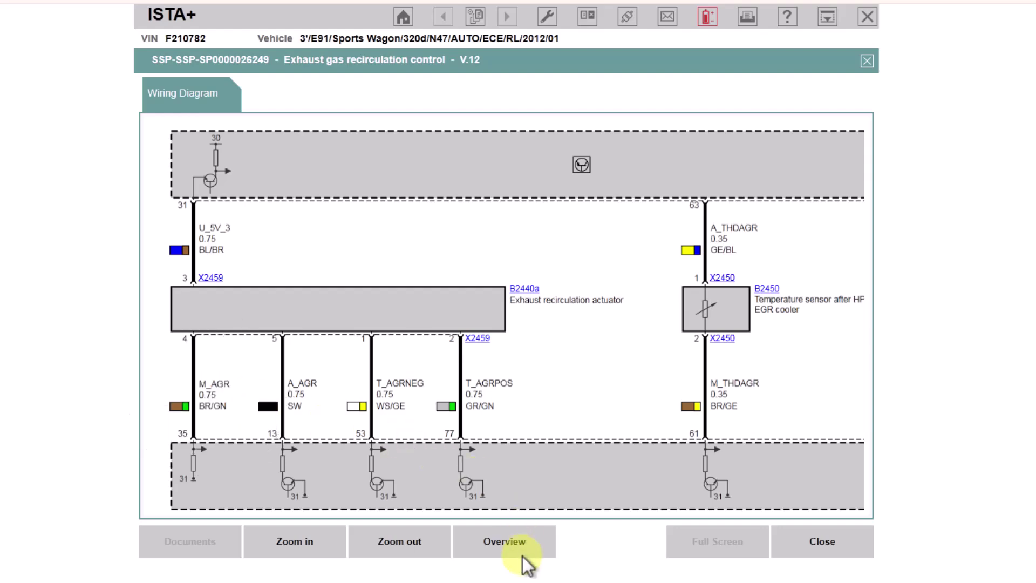
click(497, 543)
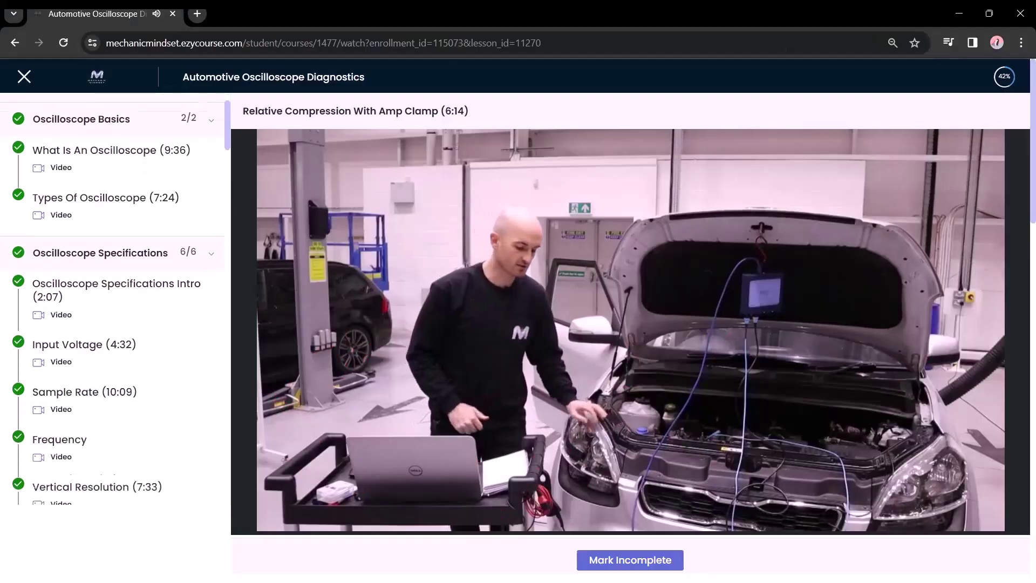
scroll(112, 297, down, 6)
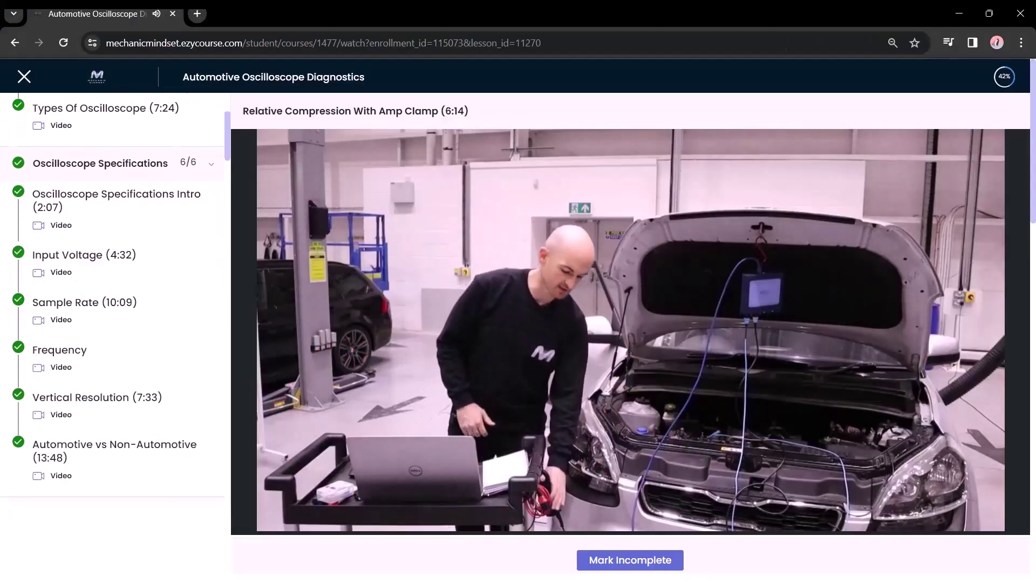
scroll(113, 296, down, 14)
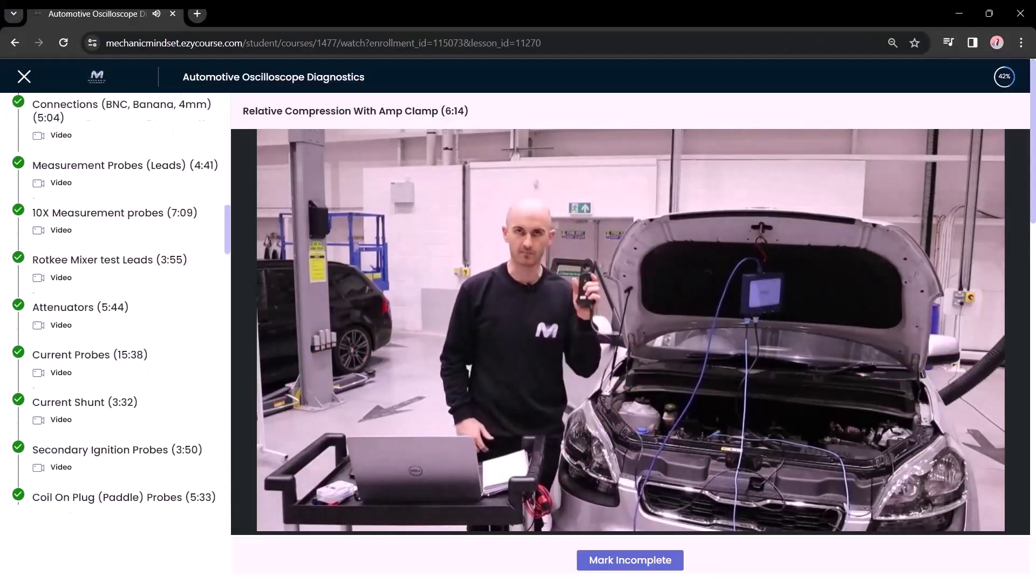
scroll(112, 297, down, 10)
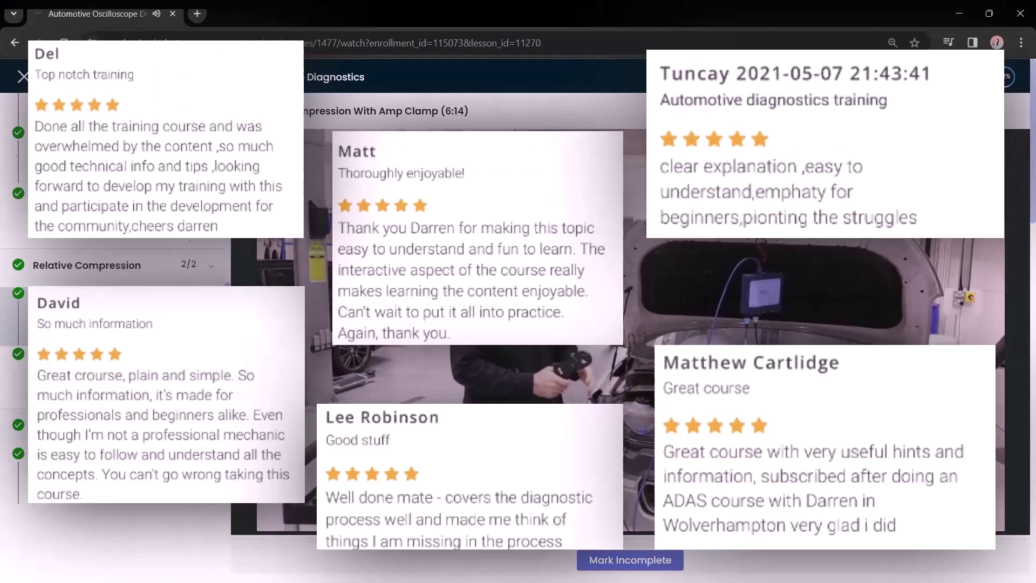
scroll(112, 297, down, 2)
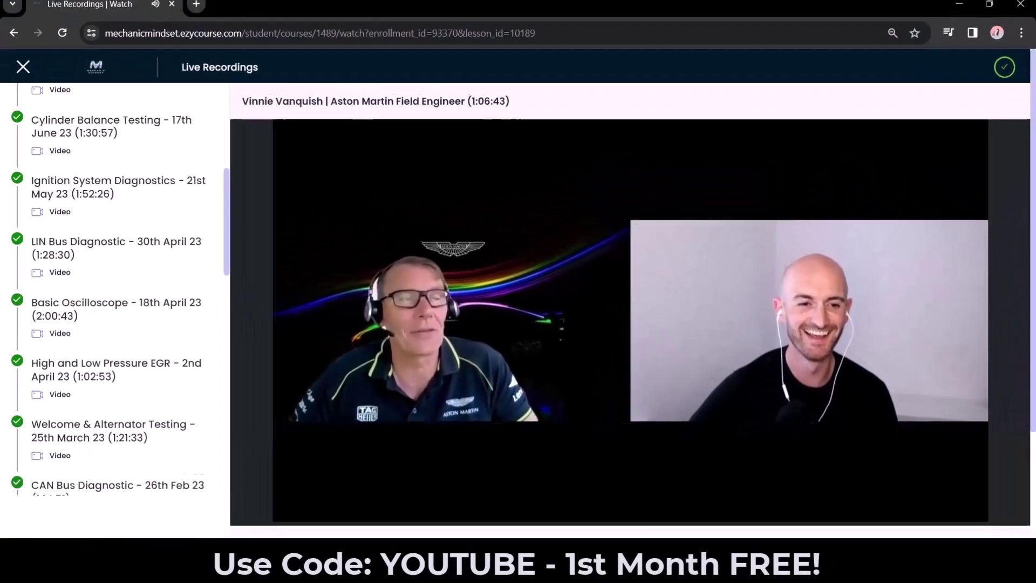
scroll(114, 292, down, 2)
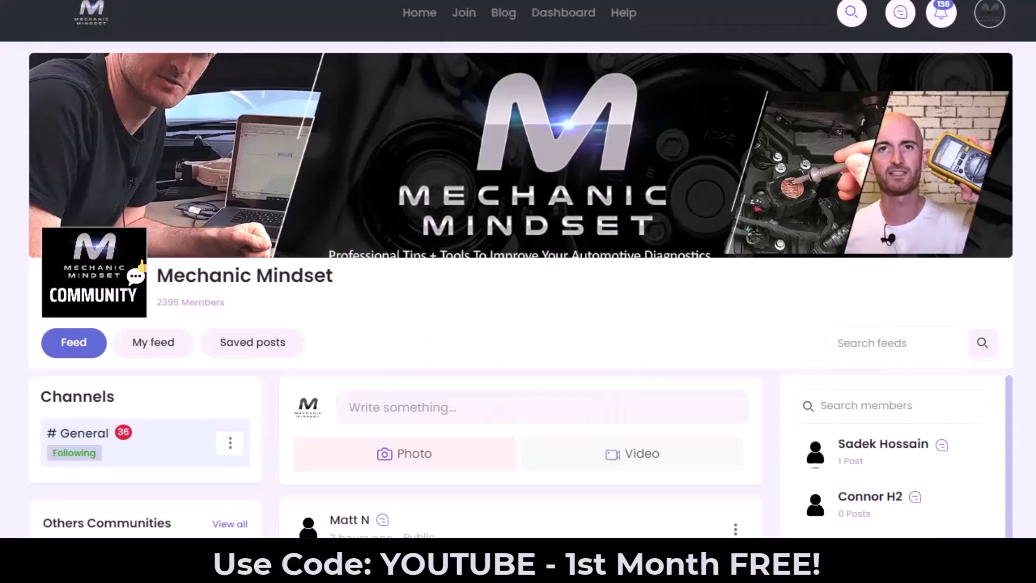
scroll(518, 291, down, 10)
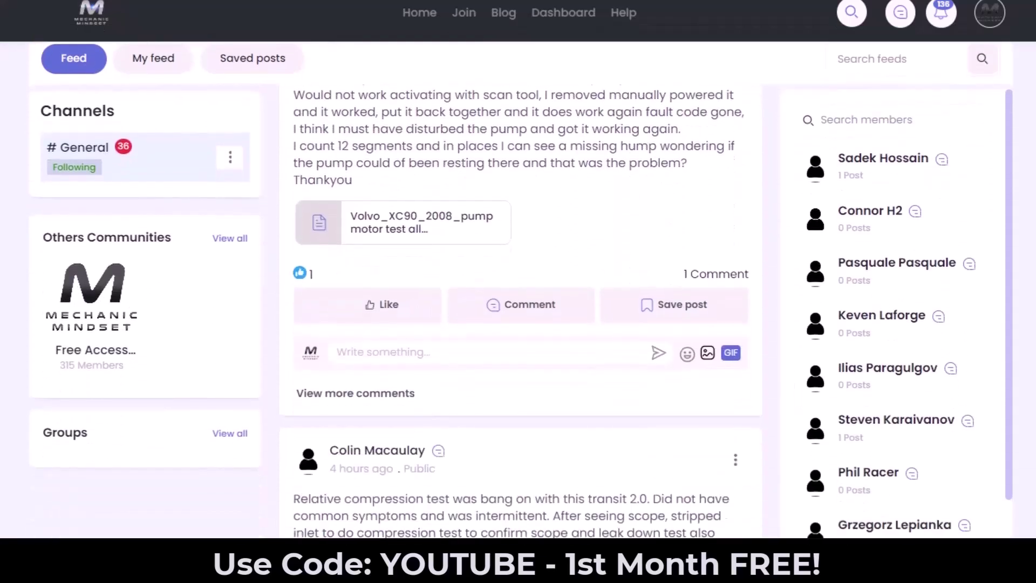
scroll(518, 292, down, 8)
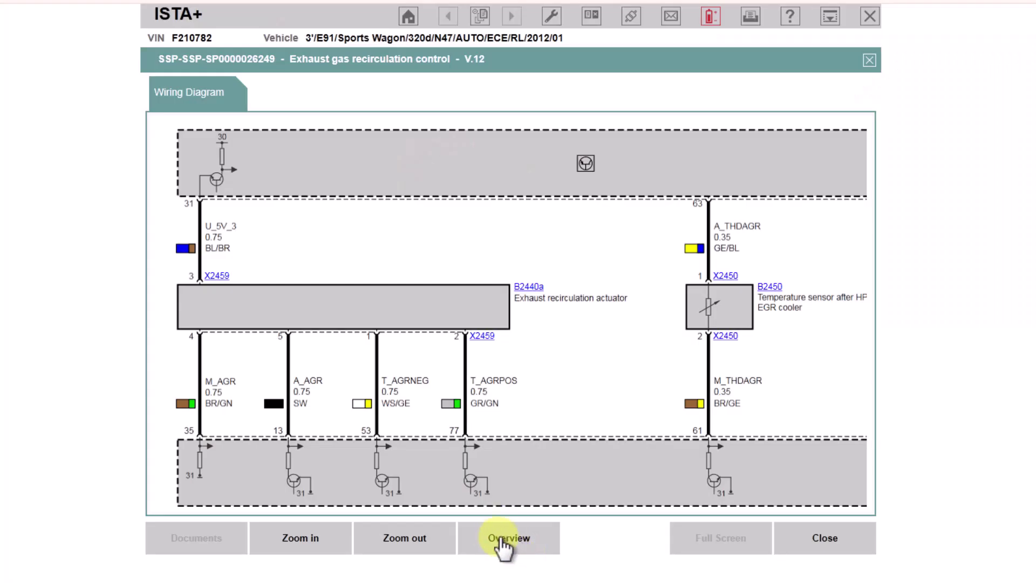
- Open the diagram Overview, collapse Components and expand the Lines list
click(501, 537)
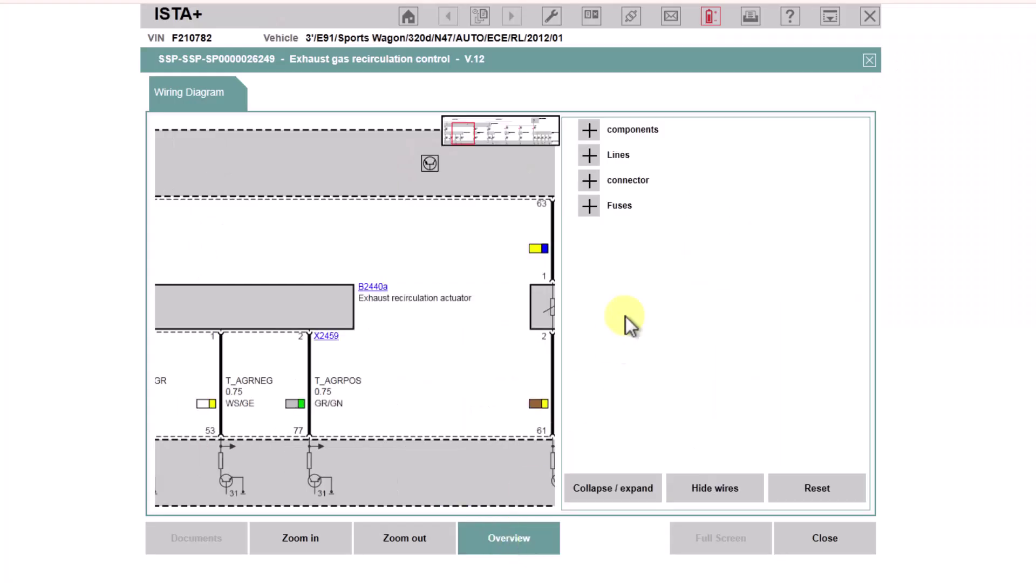
click(589, 130)
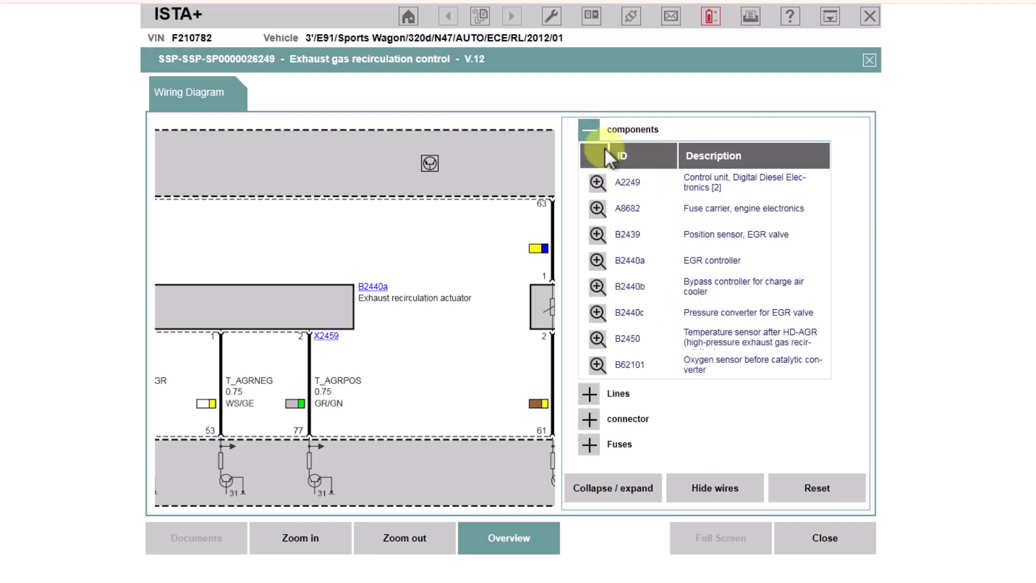
click(589, 131)
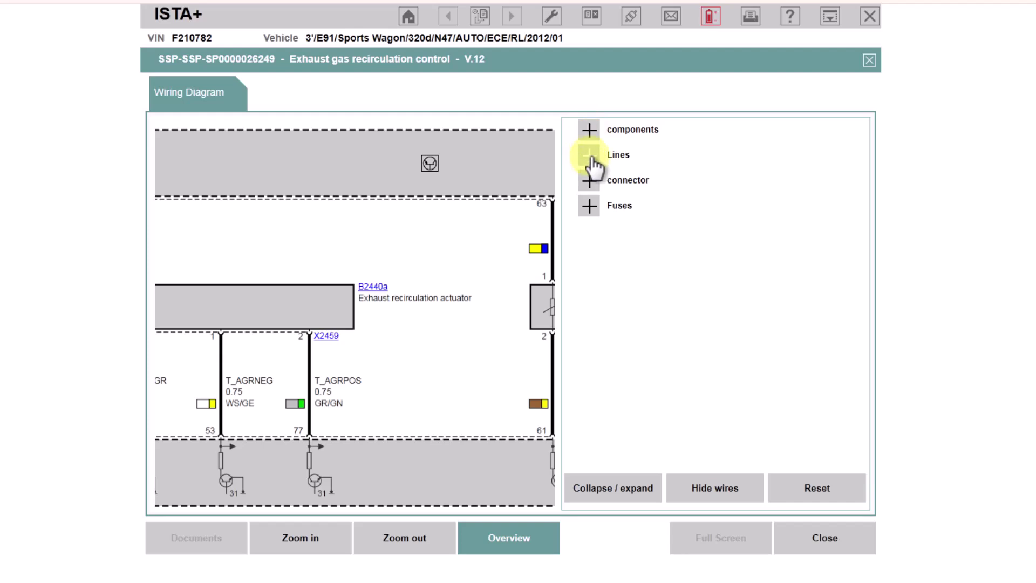
click(590, 156)
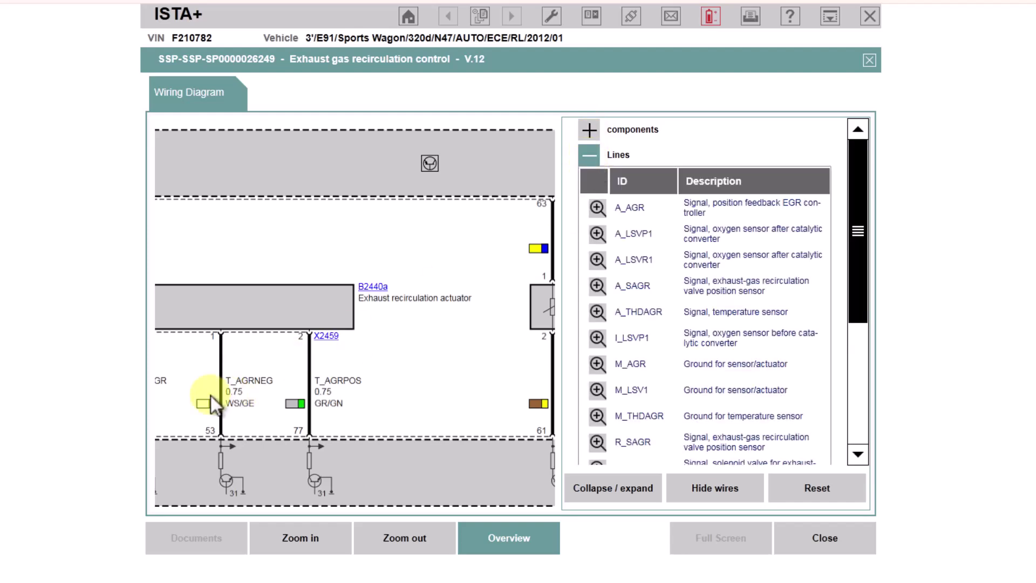
- Scroll the line list and pan the diagram to the M_AGR and A_AGR actuator wires
drag(273, 364, 512, 353)
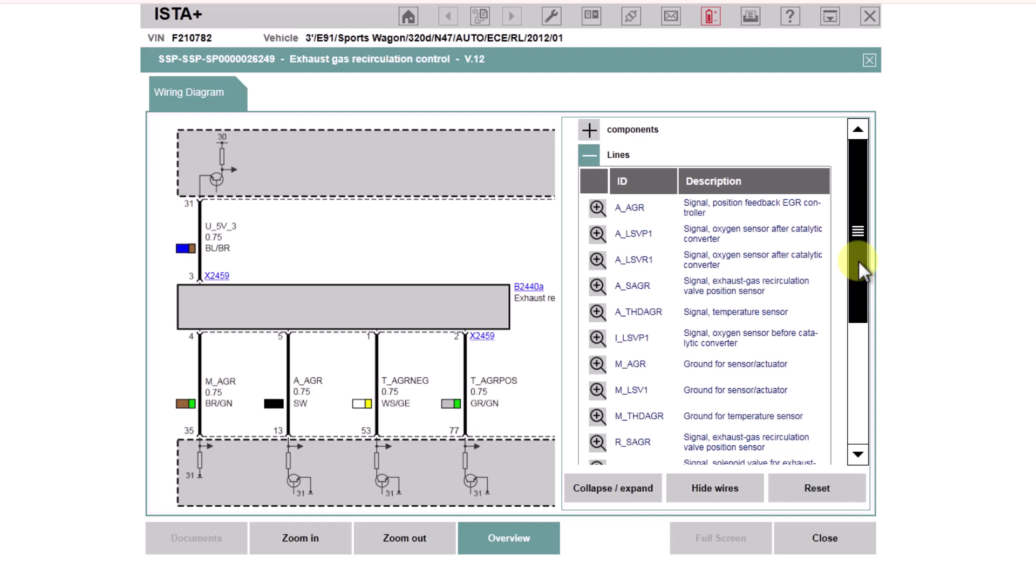
drag(857, 260, 867, 380)
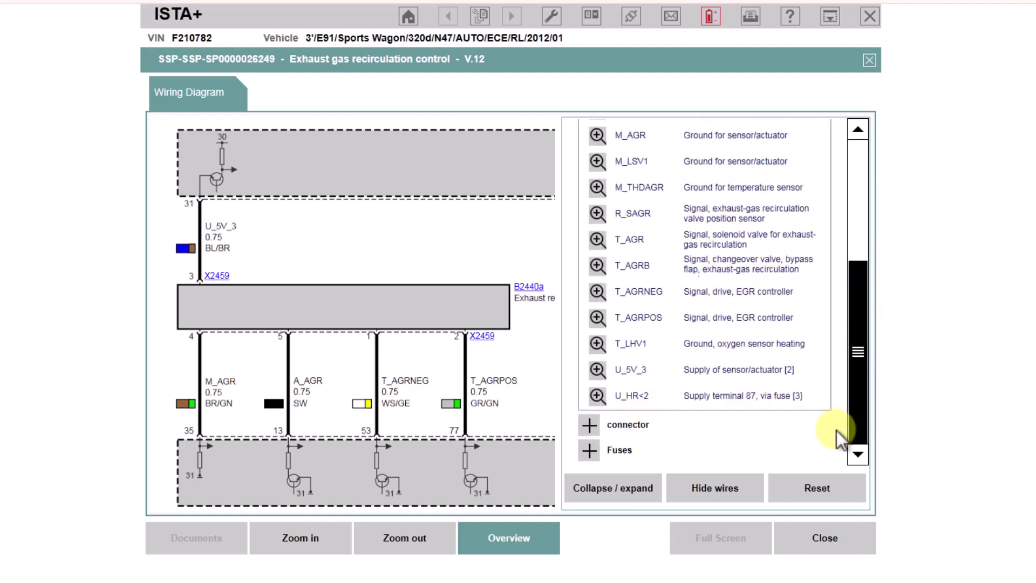
scroll(854, 376, up, 3)
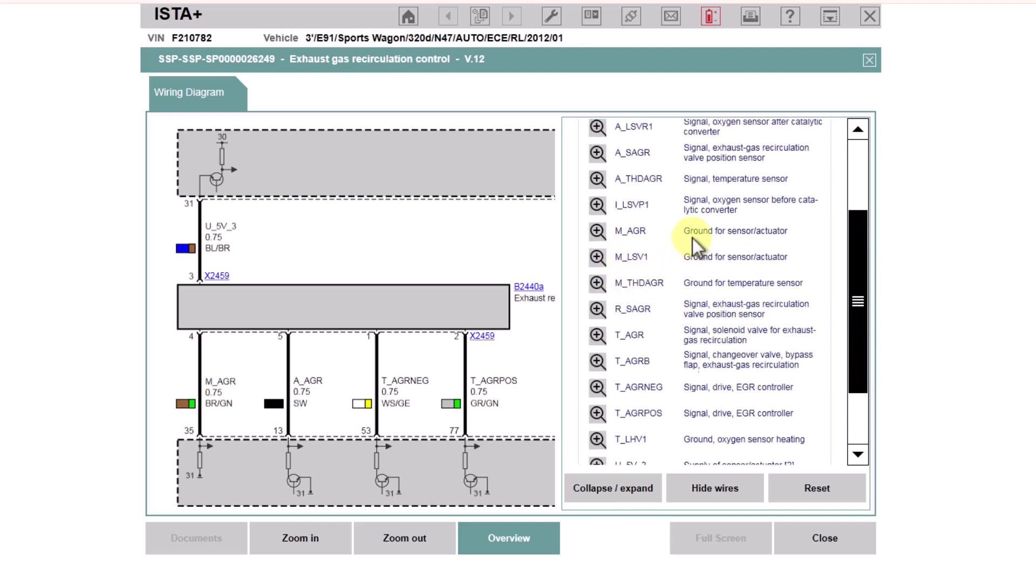
scroll(866, 286, down, 3)
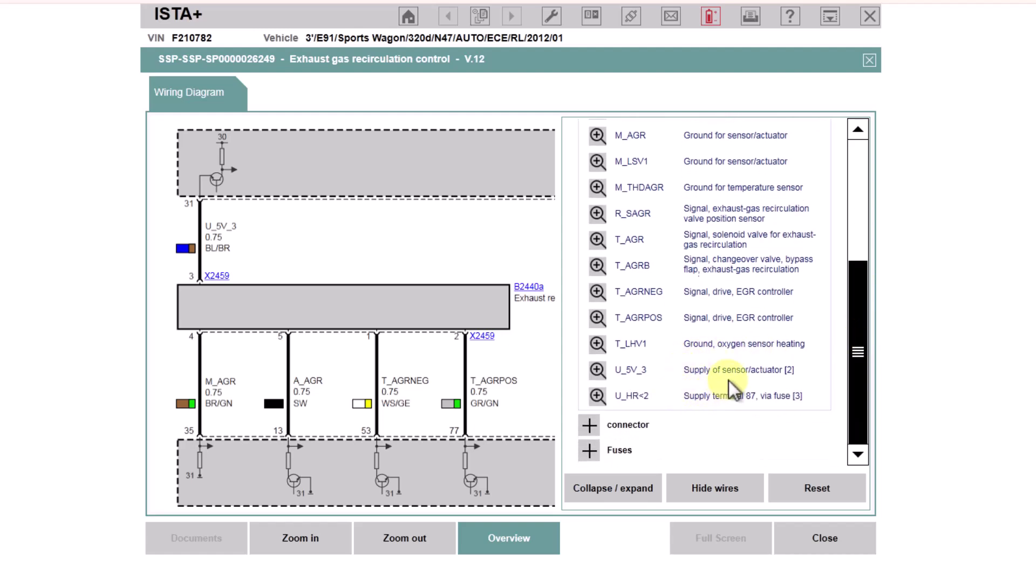
drag(856, 344, 836, 238)
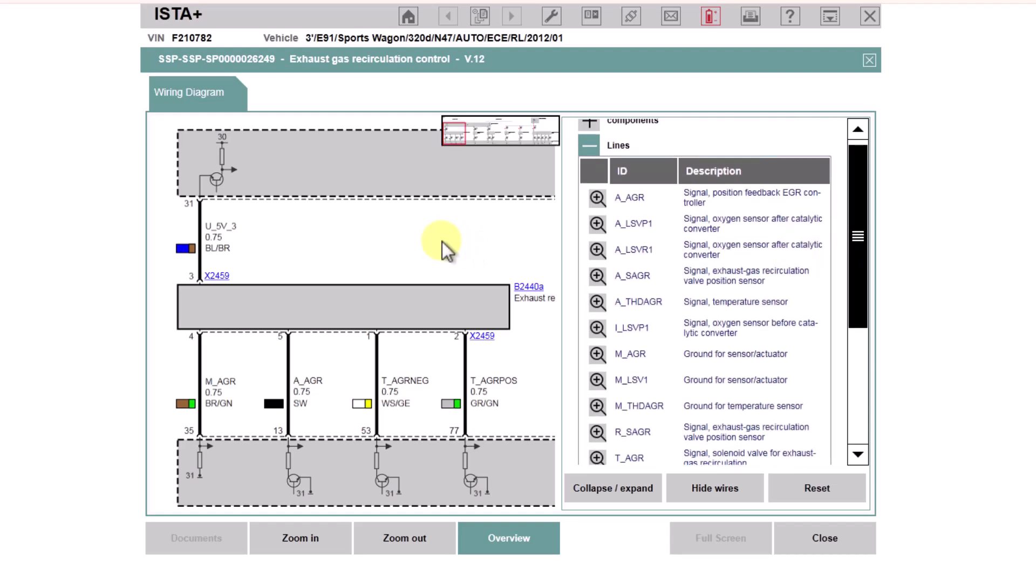
drag(442, 241, 371, 239)
drag(456, 361, 396, 367)
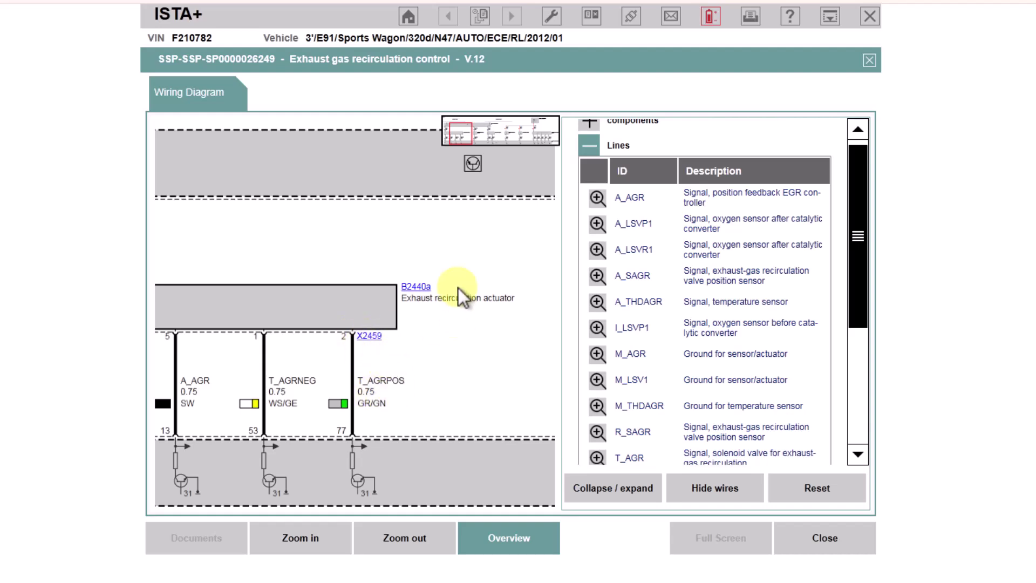
- Show connector X2459's installation location and pin layout, then the X2411 connector view
click(368, 338)
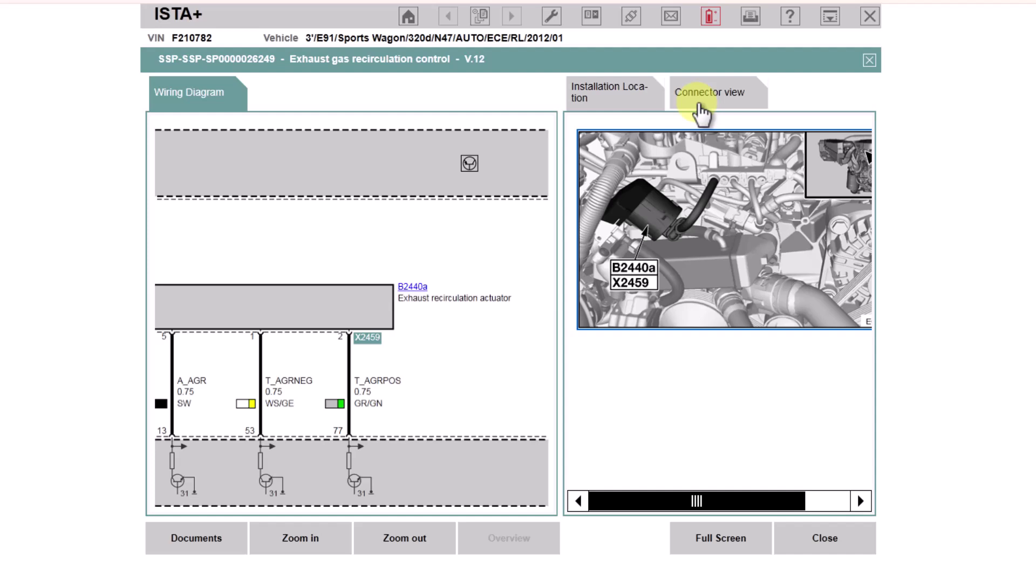
click(716, 99)
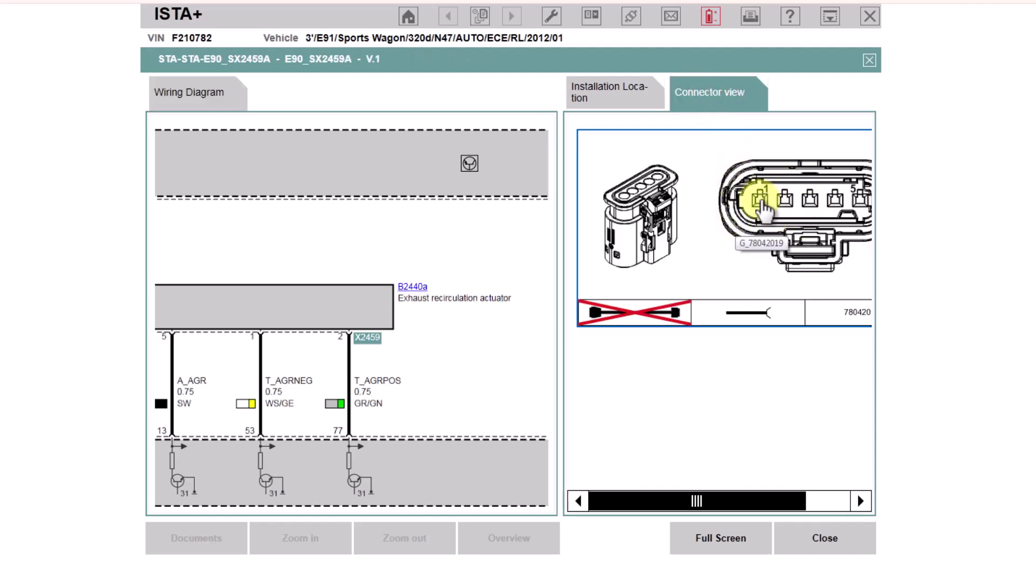
drag(735, 492, 810, 499)
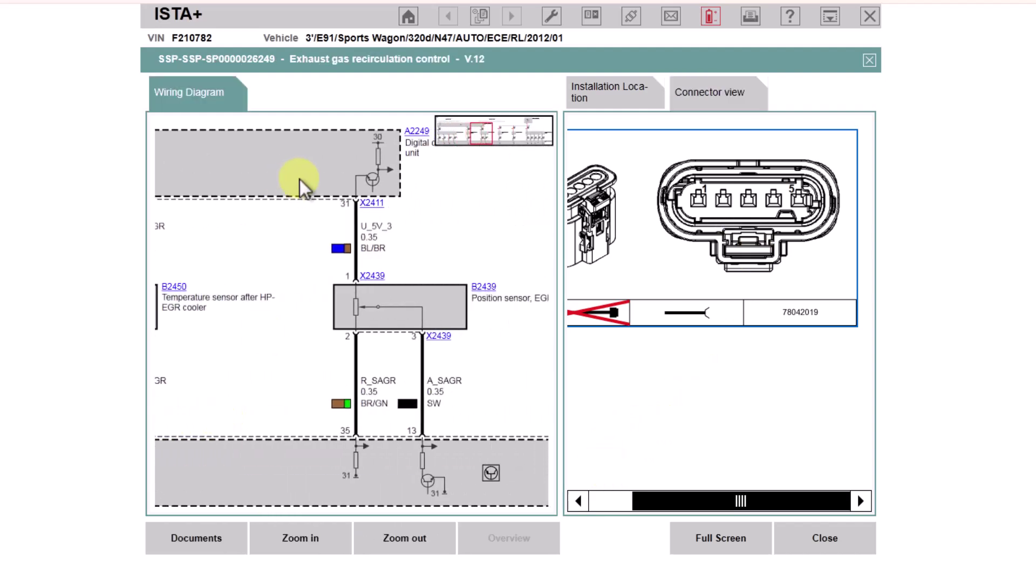
click(375, 203)
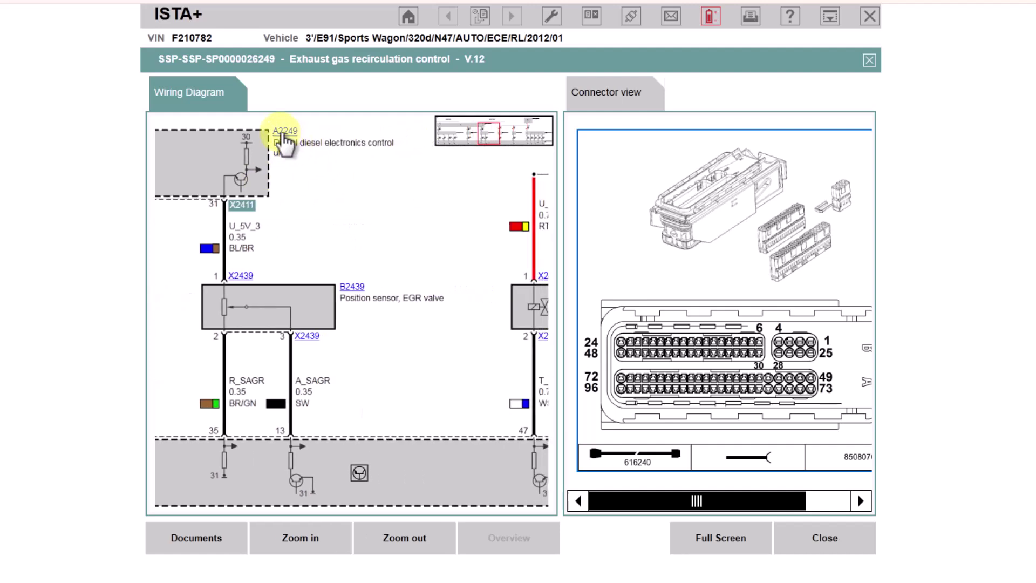
- Show control unit A2249's installation location and its Pin Assignment tab
click(289, 137)
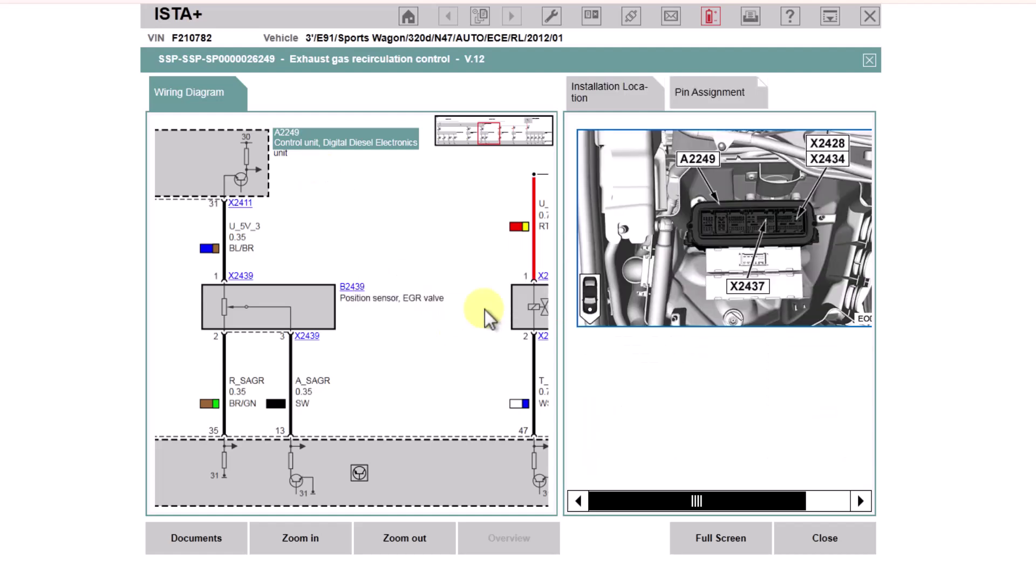
click(716, 216)
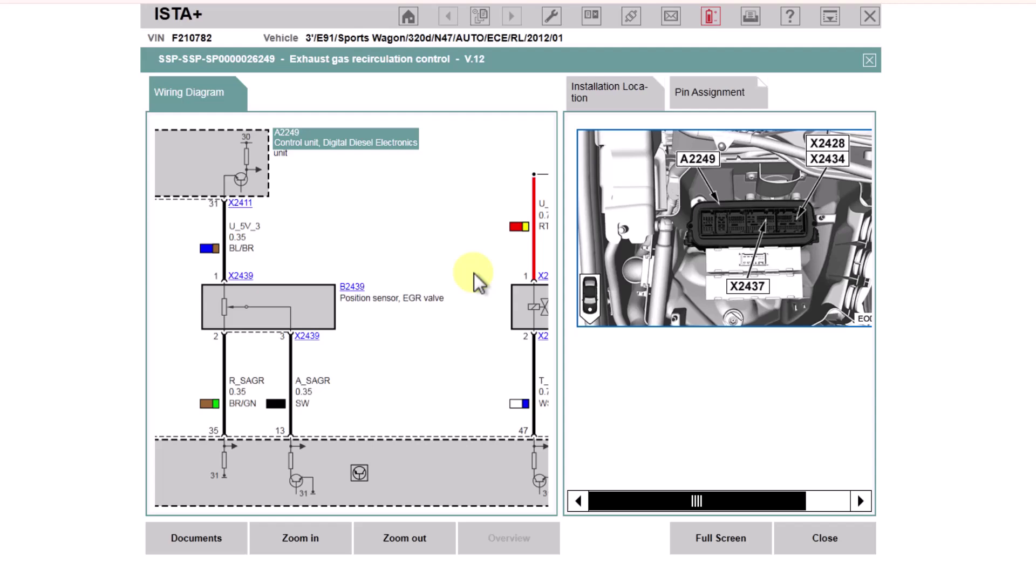
click(713, 93)
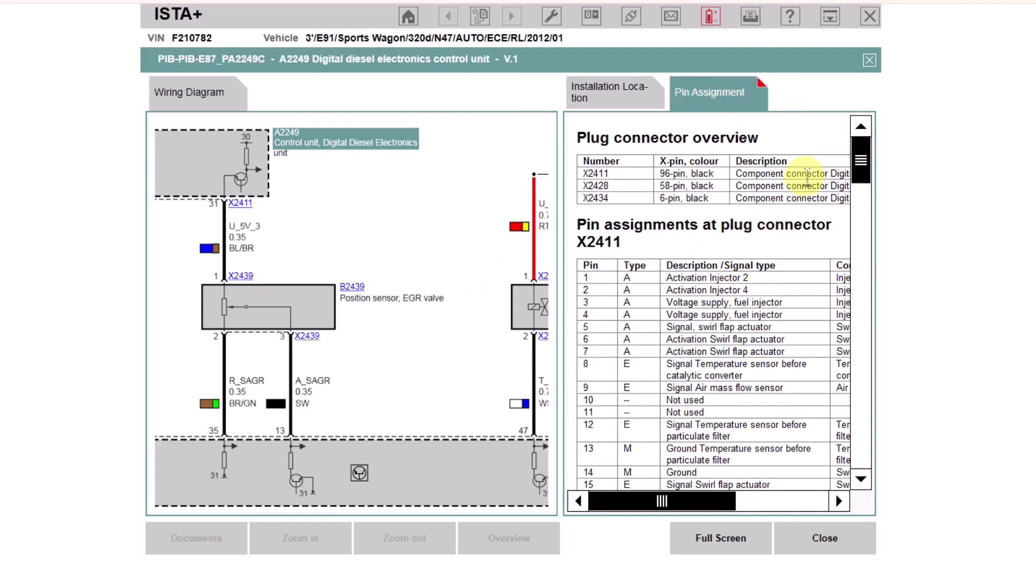
- Show the A2249 pin table full screen and scroll to notes like pin 25 to Injector 1
drag(861, 161, 858, 345)
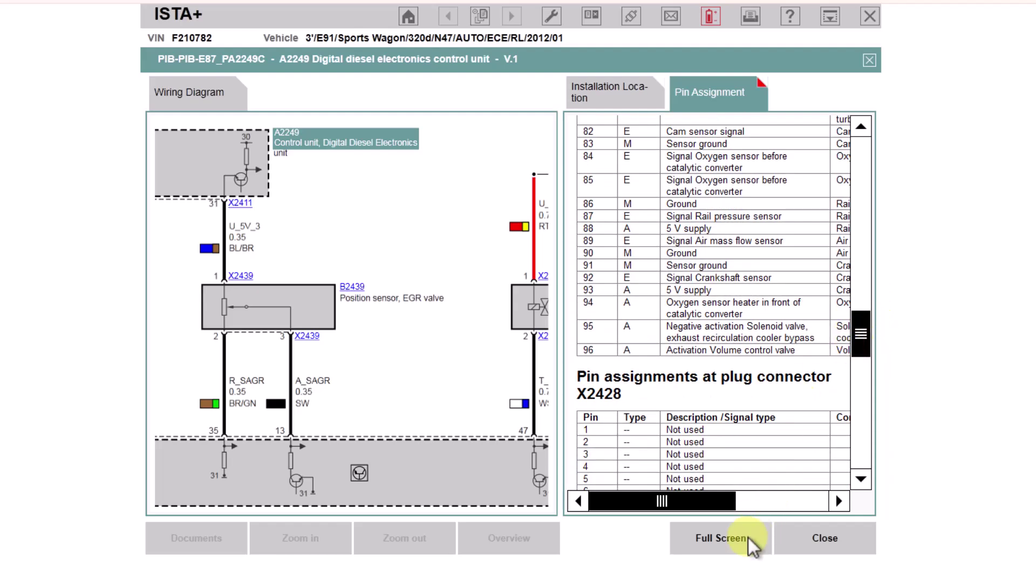
click(736, 549)
drag(859, 352, 826, 216)
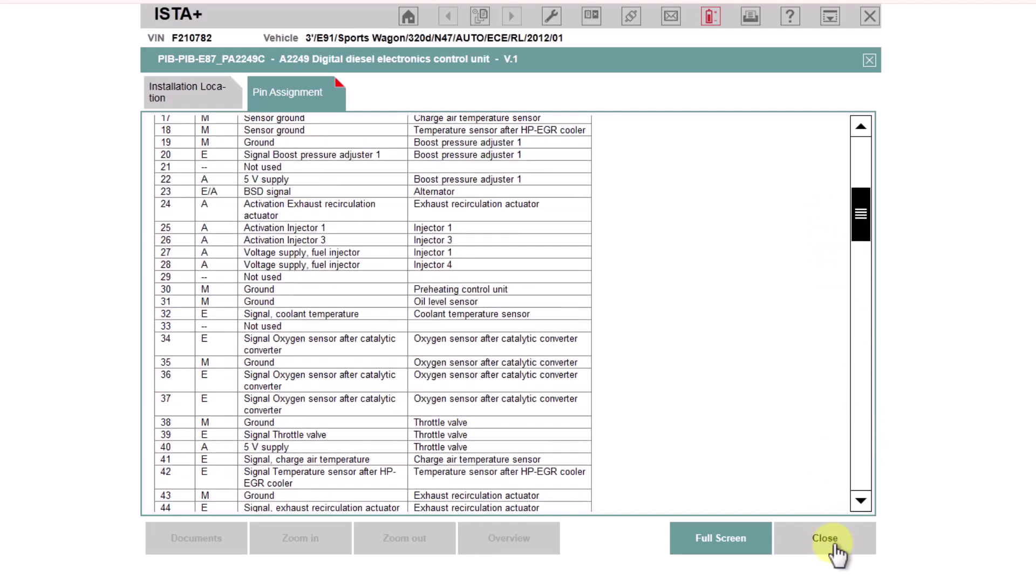
- Reopen the EGR wiring diagram, zoomed and panned to the fuse carrier and oxygen sensor
click(829, 544)
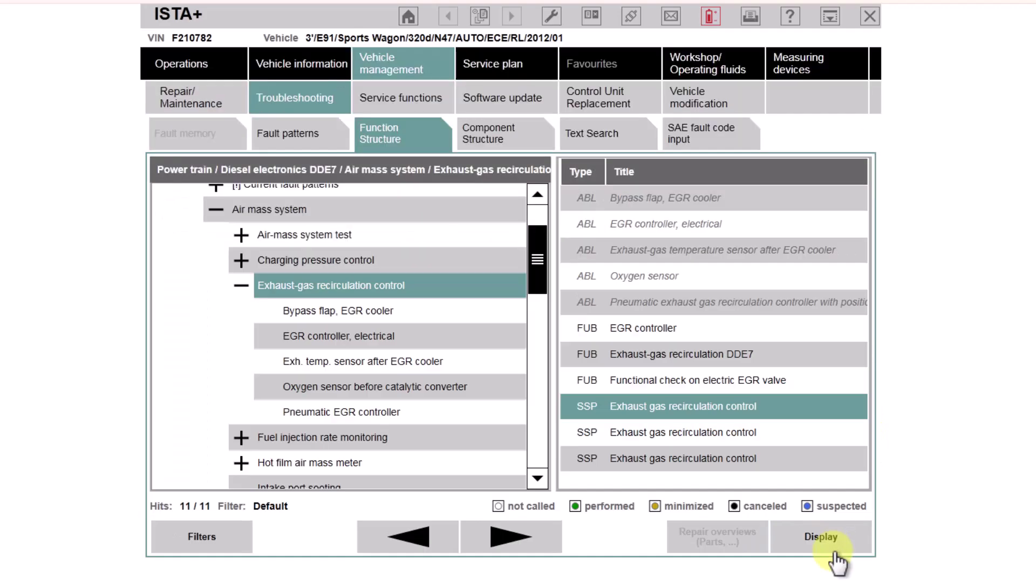
double_click(668, 406)
click(324, 537)
click(315, 540)
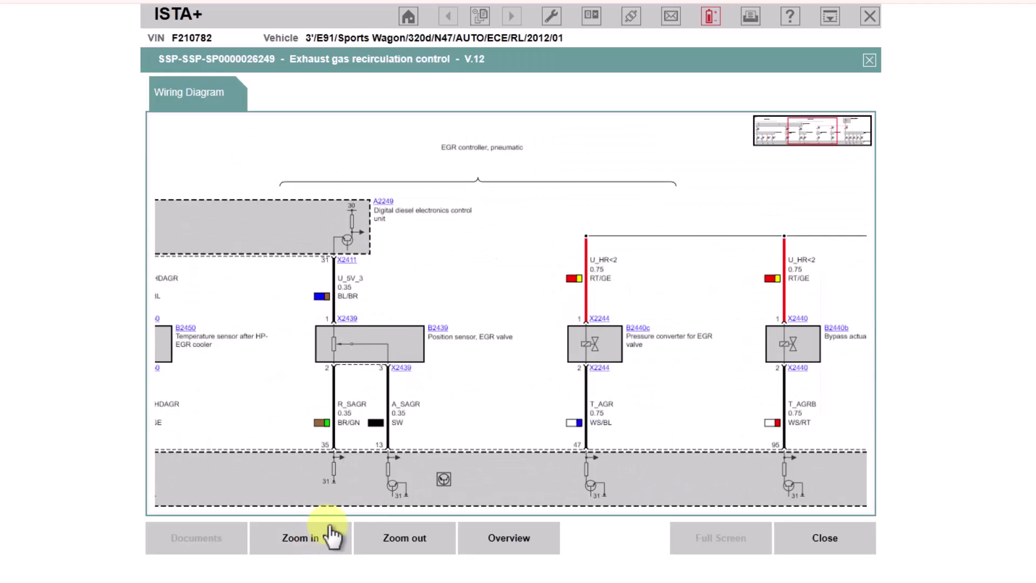
drag(659, 397, 462, 397)
drag(578, 398, 318, 382)
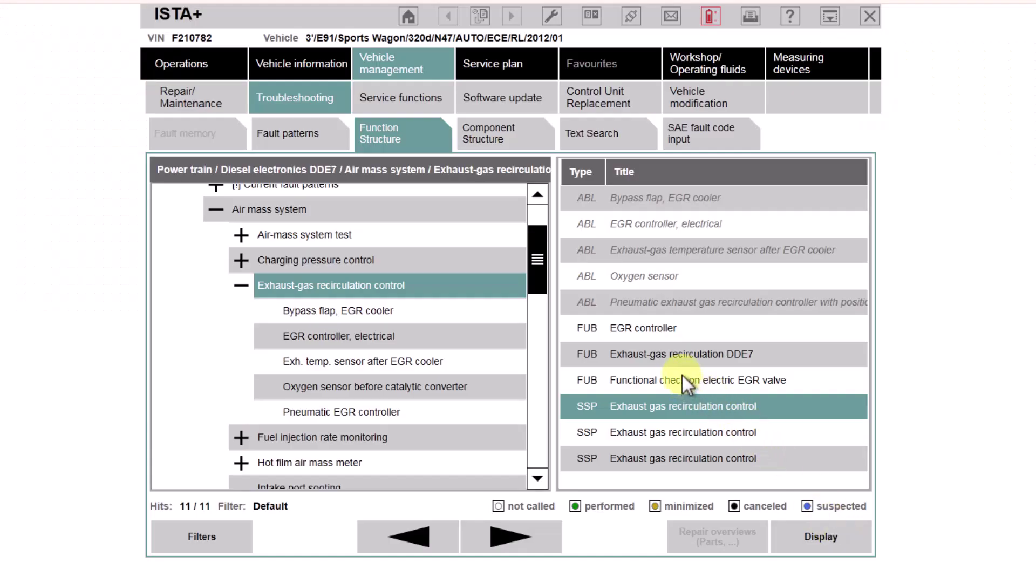
- Open the FUB Exhaust-gas recirculation DDE7 description and scroll to its diagnosis instructions
double_click(627, 352)
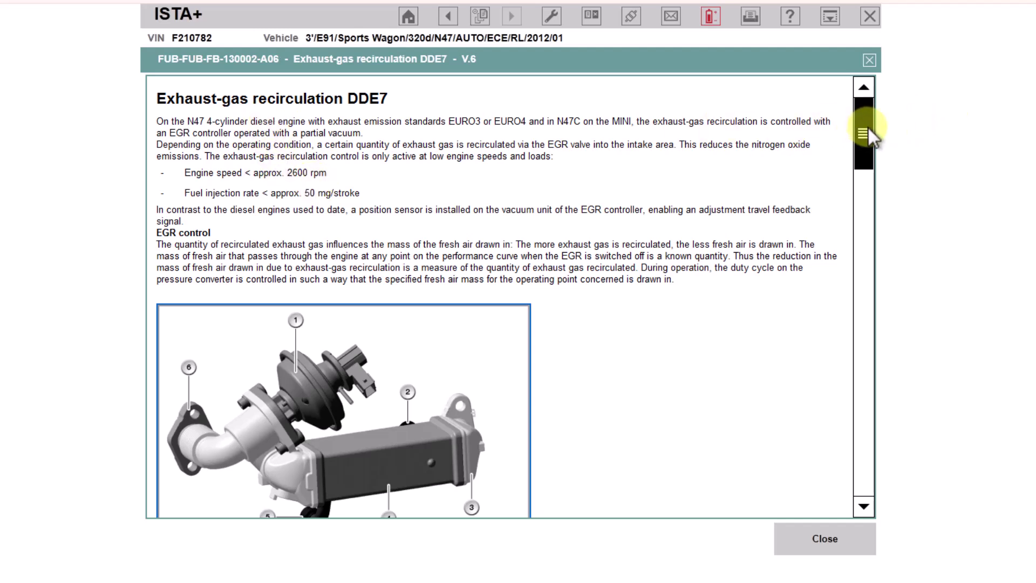
drag(869, 128, 891, 332)
drag(889, 351, 904, 465)
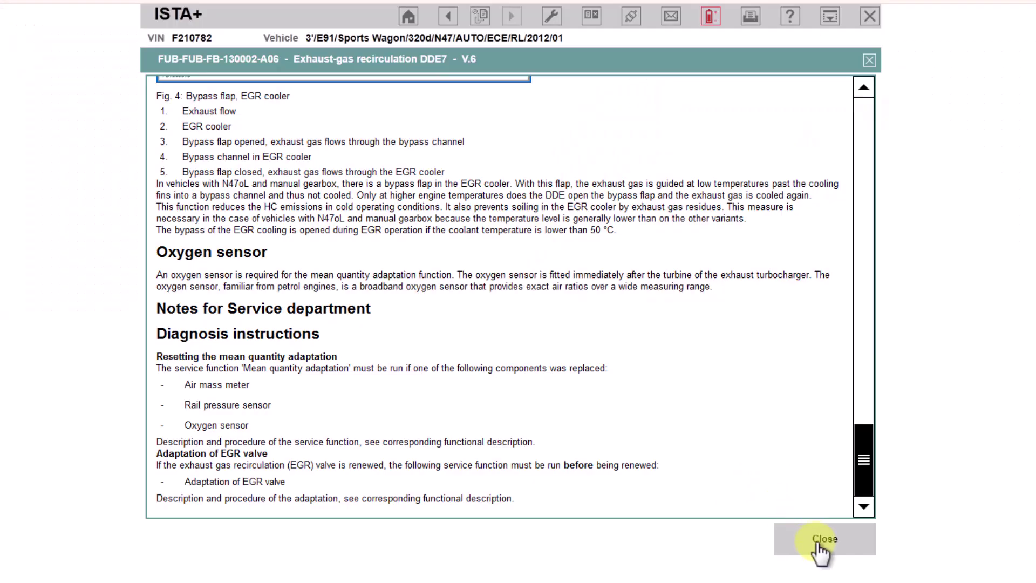
- Close the EGR description and run a Text Search for 'speed'
click(822, 539)
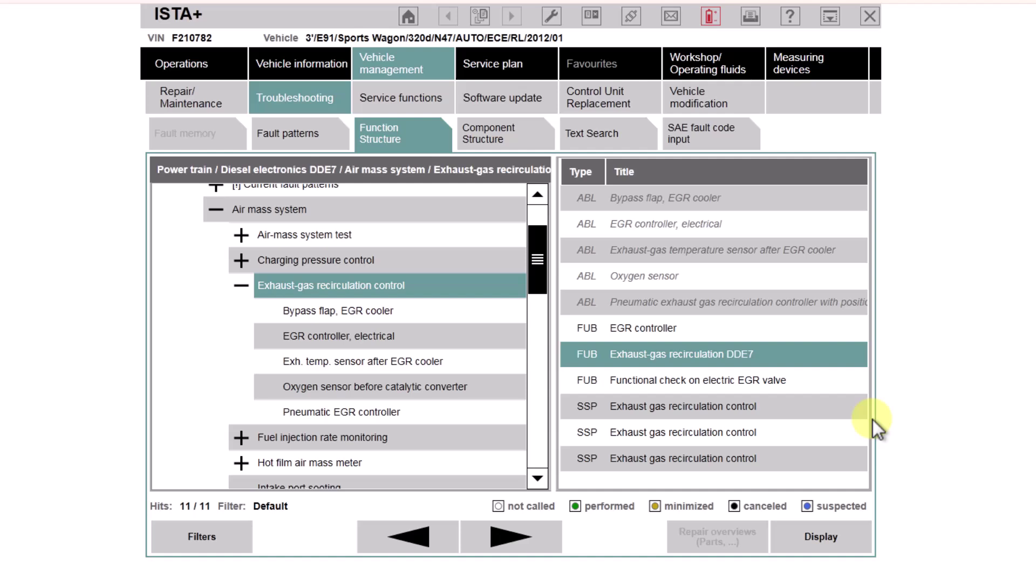
click(603, 141)
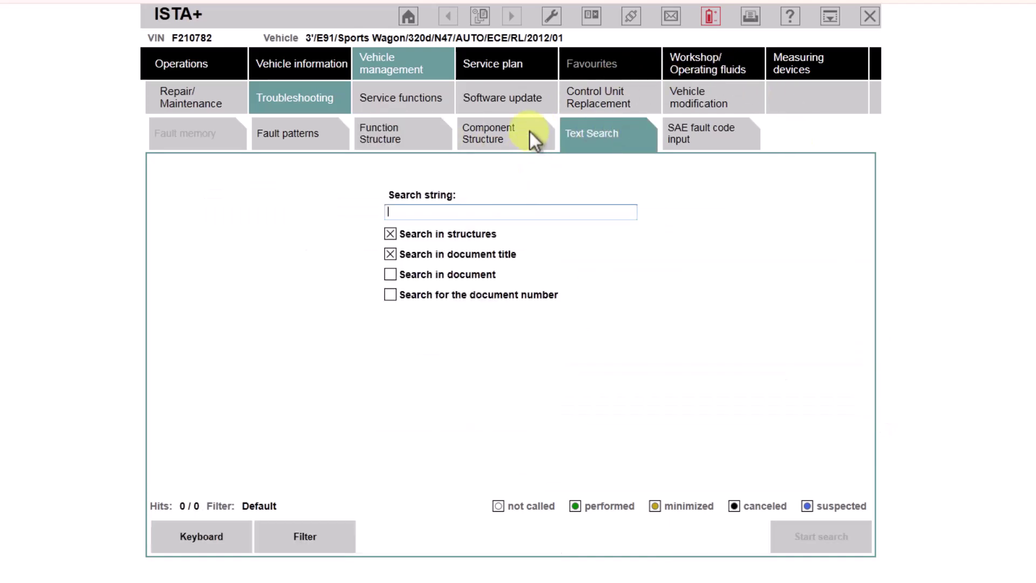
text(speed)
key(Return)
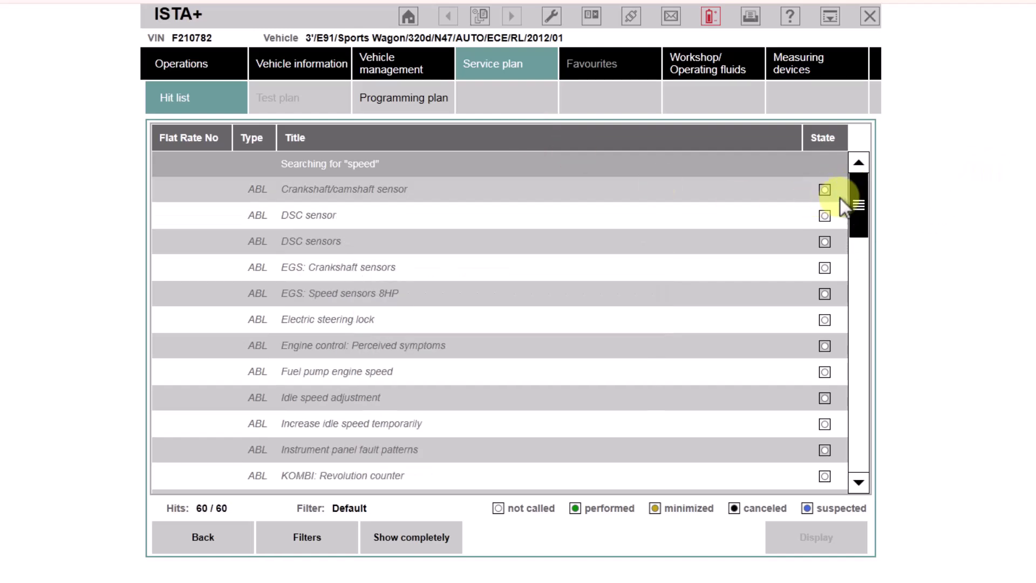
- Scroll the speed hit list and open Filters, where FTD, KFA, SIT, MSM and SWZ are unchecked
drag(860, 200, 895, 469)
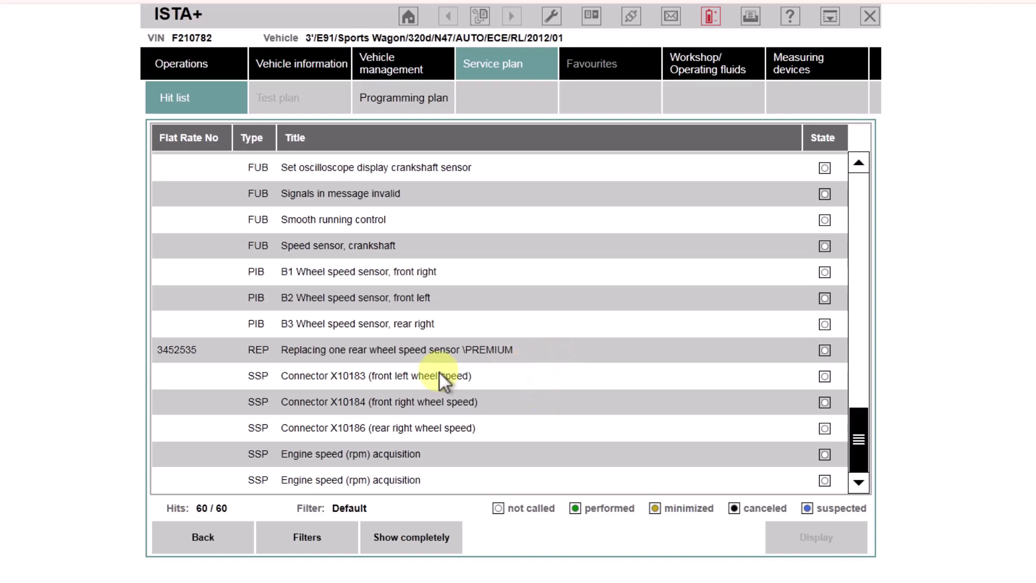
click(317, 538)
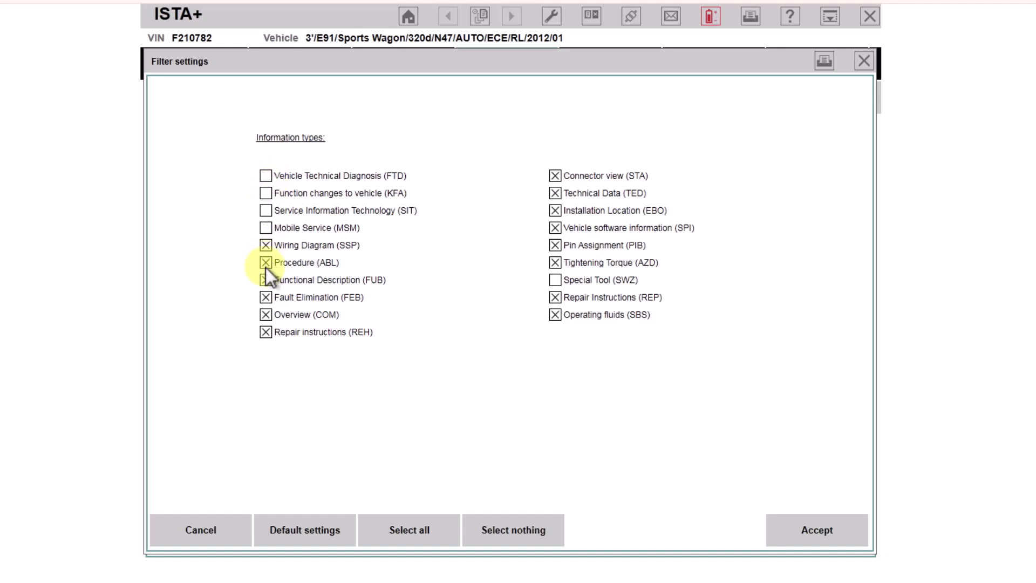
- Exclude REH, COM and REP so only Wiring Diagram (SSP) remains, cutting 60 hits to 5
click(267, 334)
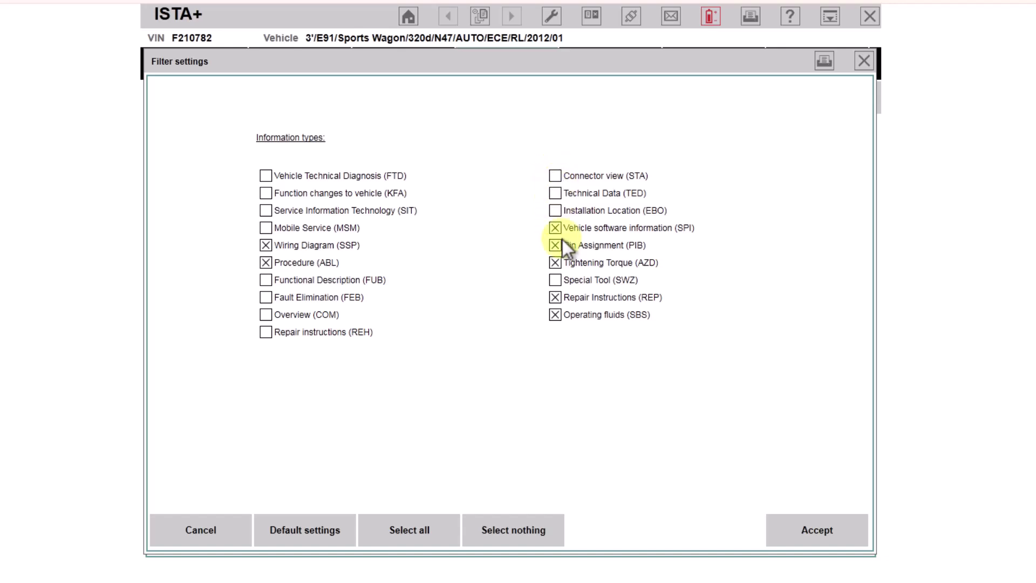
click(555, 298)
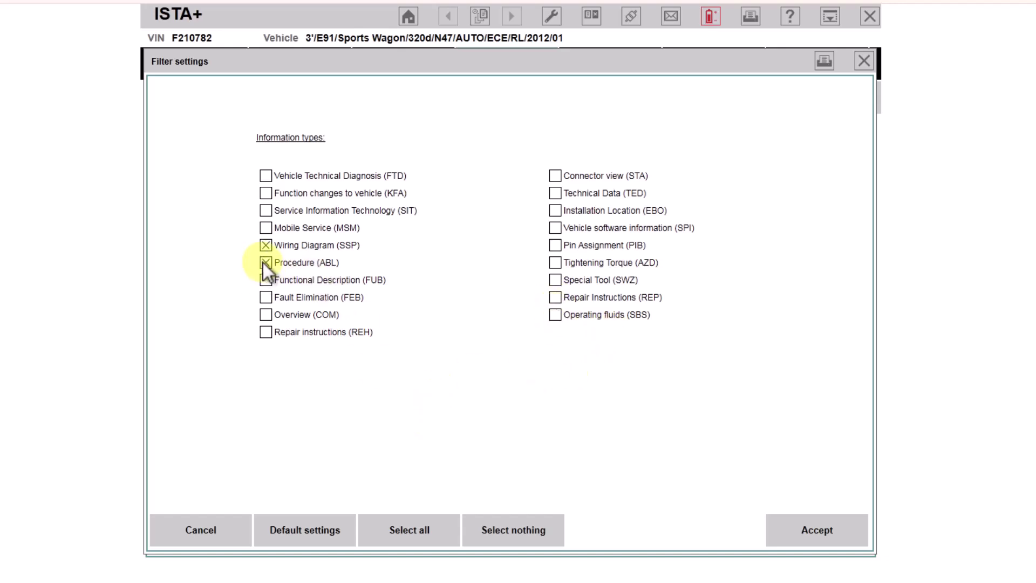
click(821, 531)
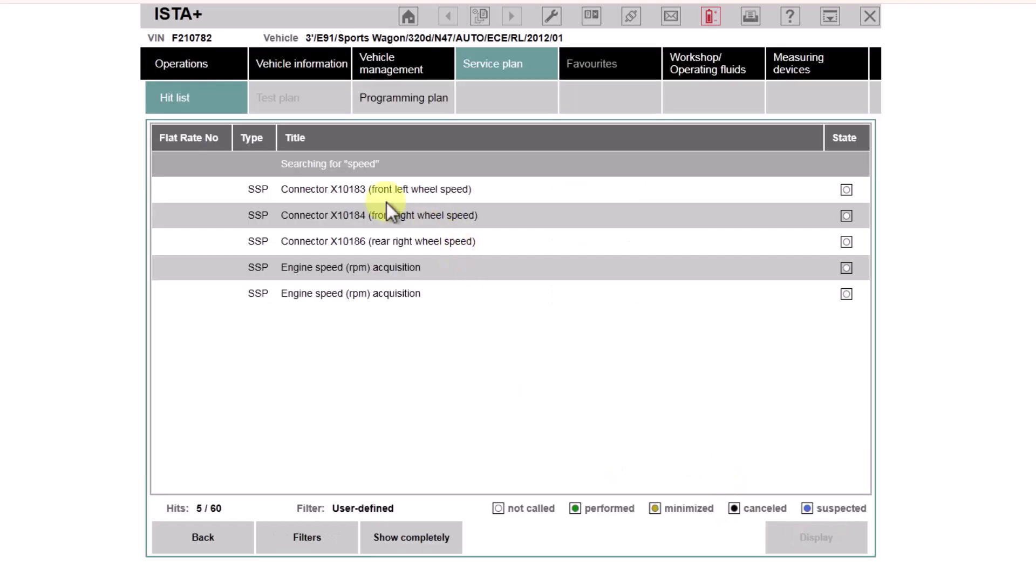
- Open the SSP hit 'Engine speed (rpm) acquisition' to show its V.2 wiring diagram with A2249 DDE
double_click(307, 268)
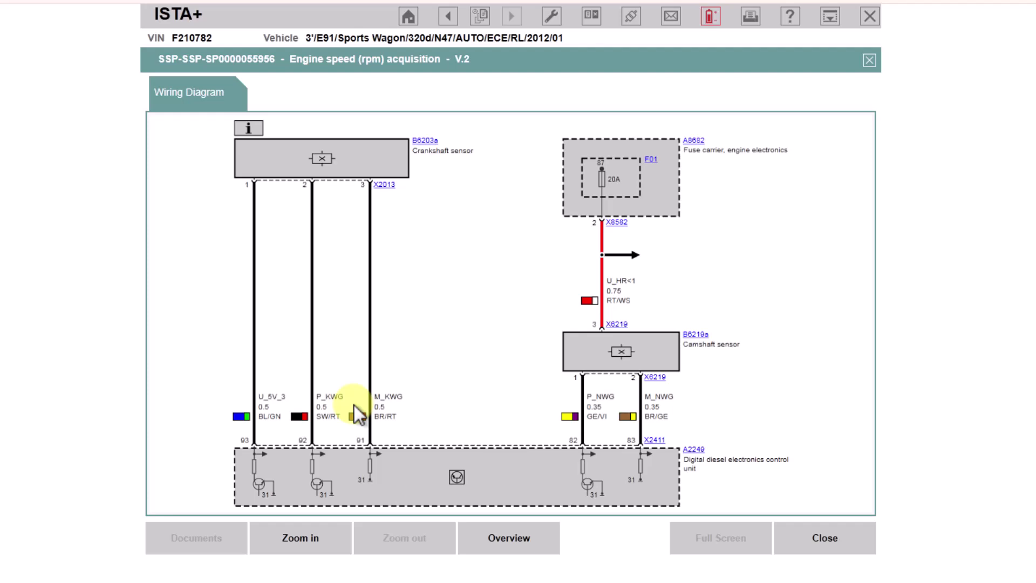
- In the diagram's Overview Lines list, highlight P_KWG, clear it, then highlight camshaft signal P_NWG
click(506, 538)
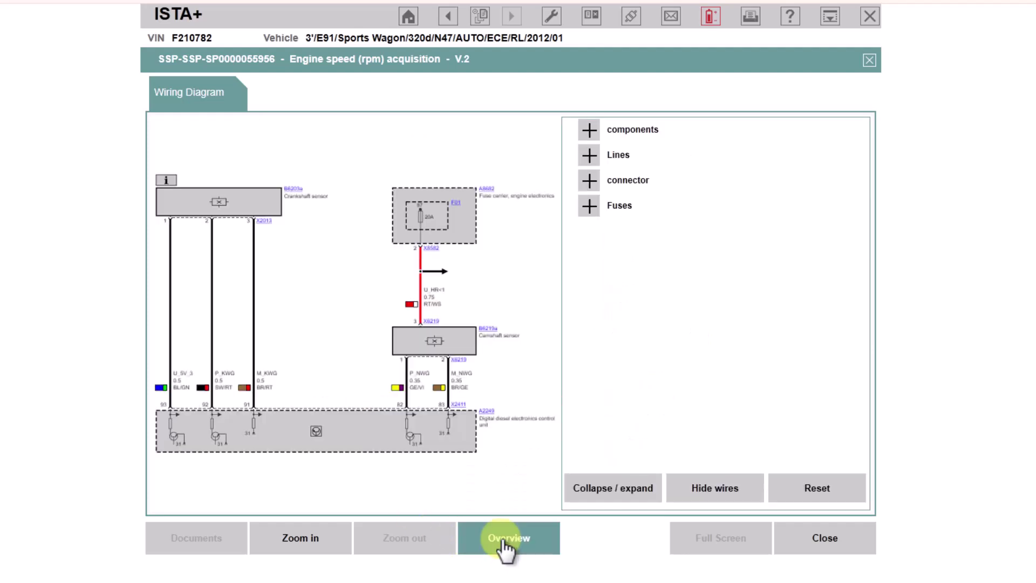
click(589, 156)
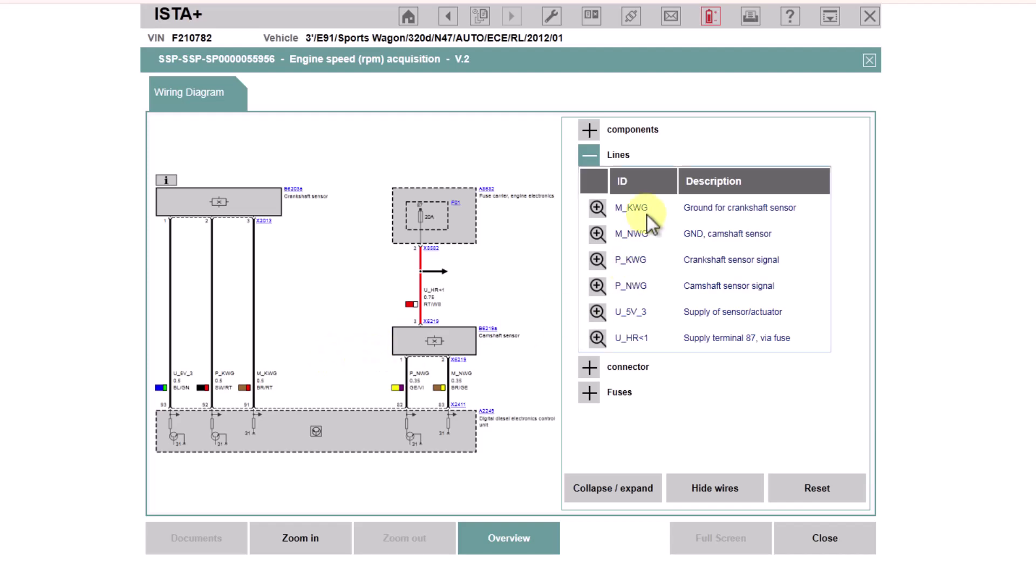
click(734, 262)
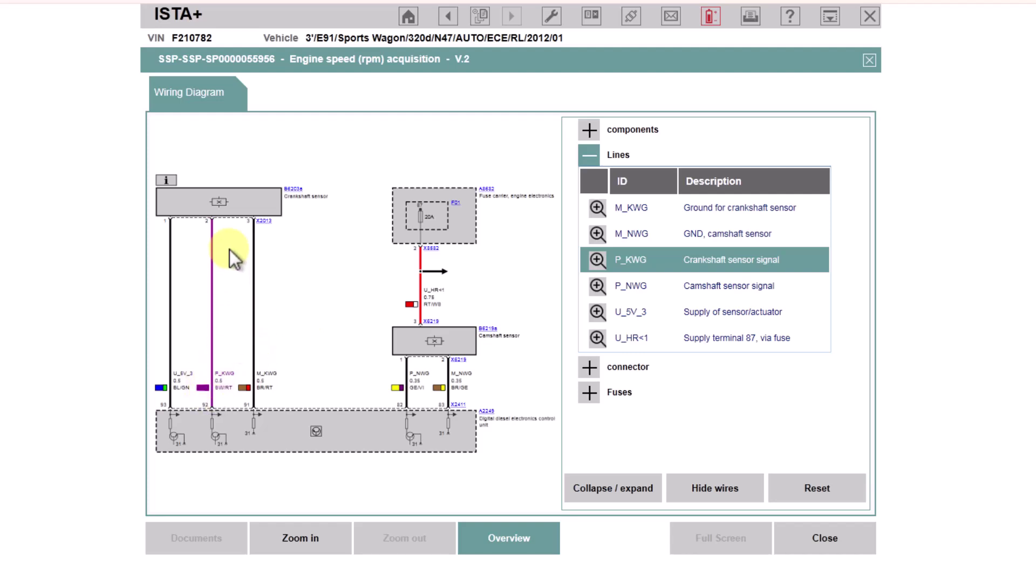
click(625, 262)
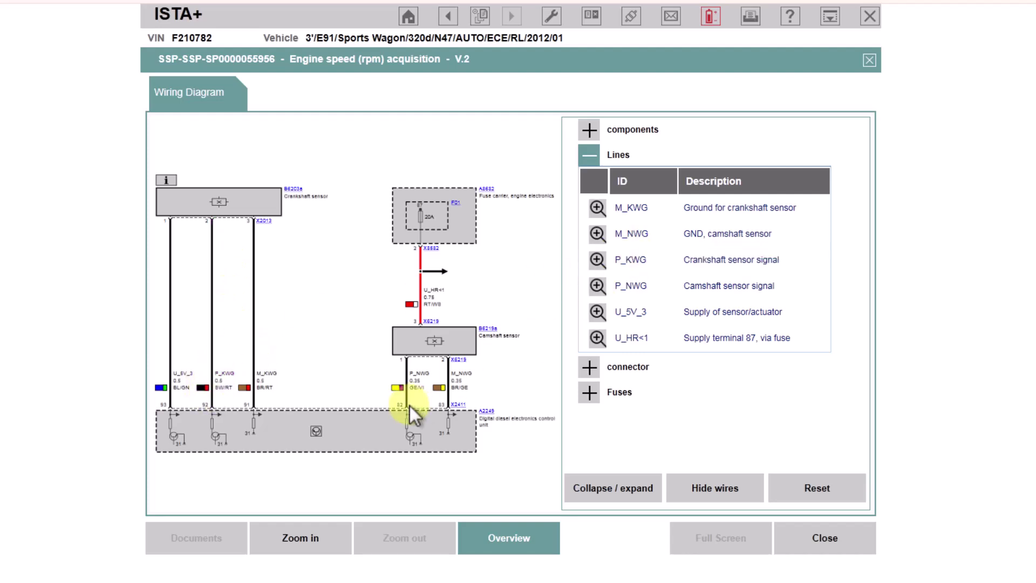
click(745, 286)
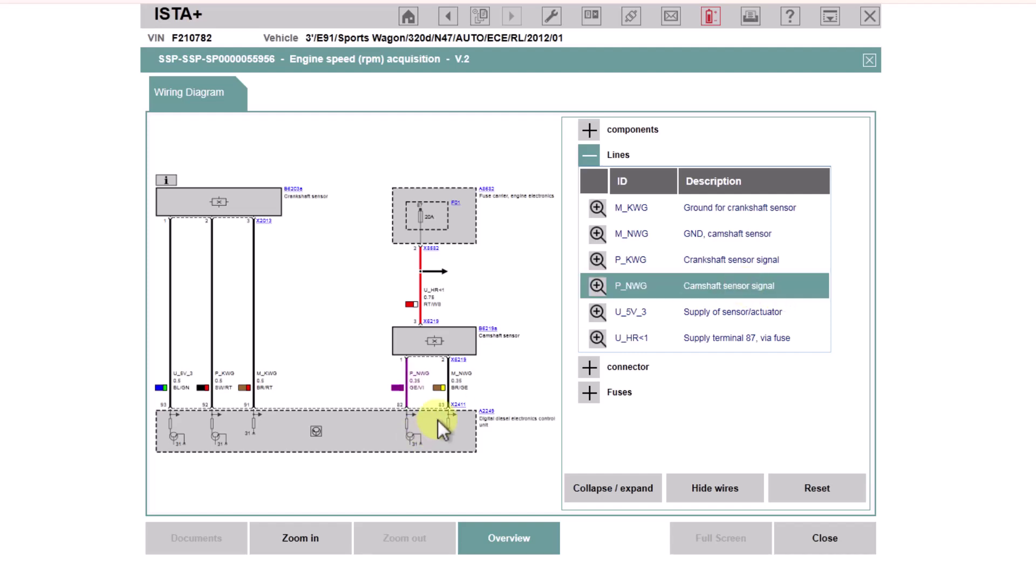